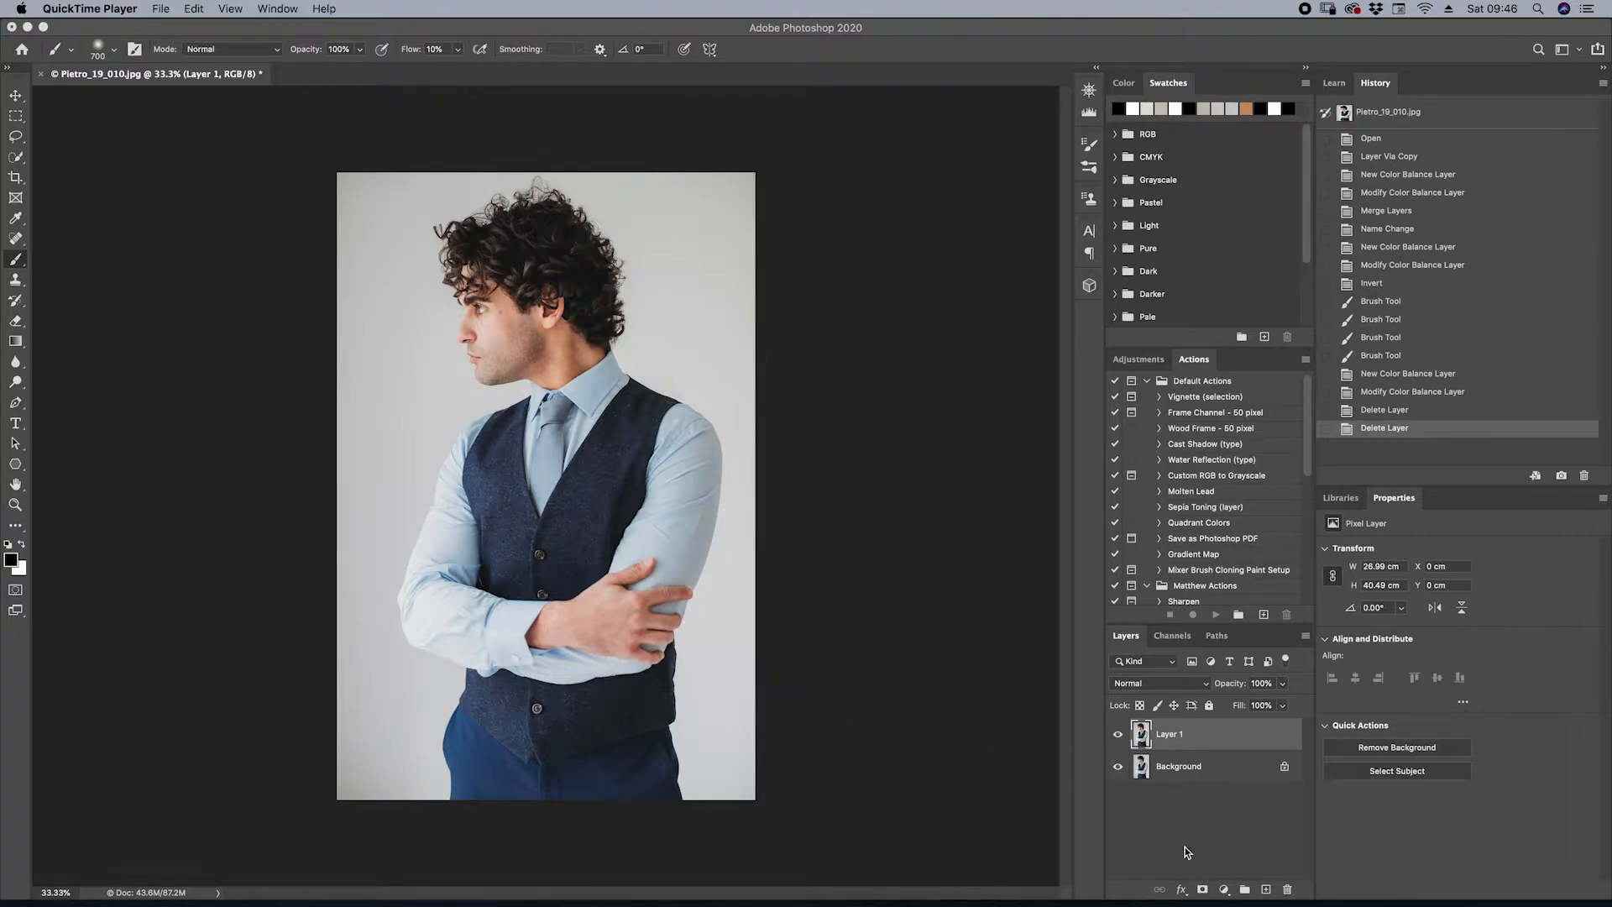
# Add a Color Balance adjustment layer above Layer 1 and set its midtones Yellow–Blue value to -6
pyautogui.click(1224, 890)
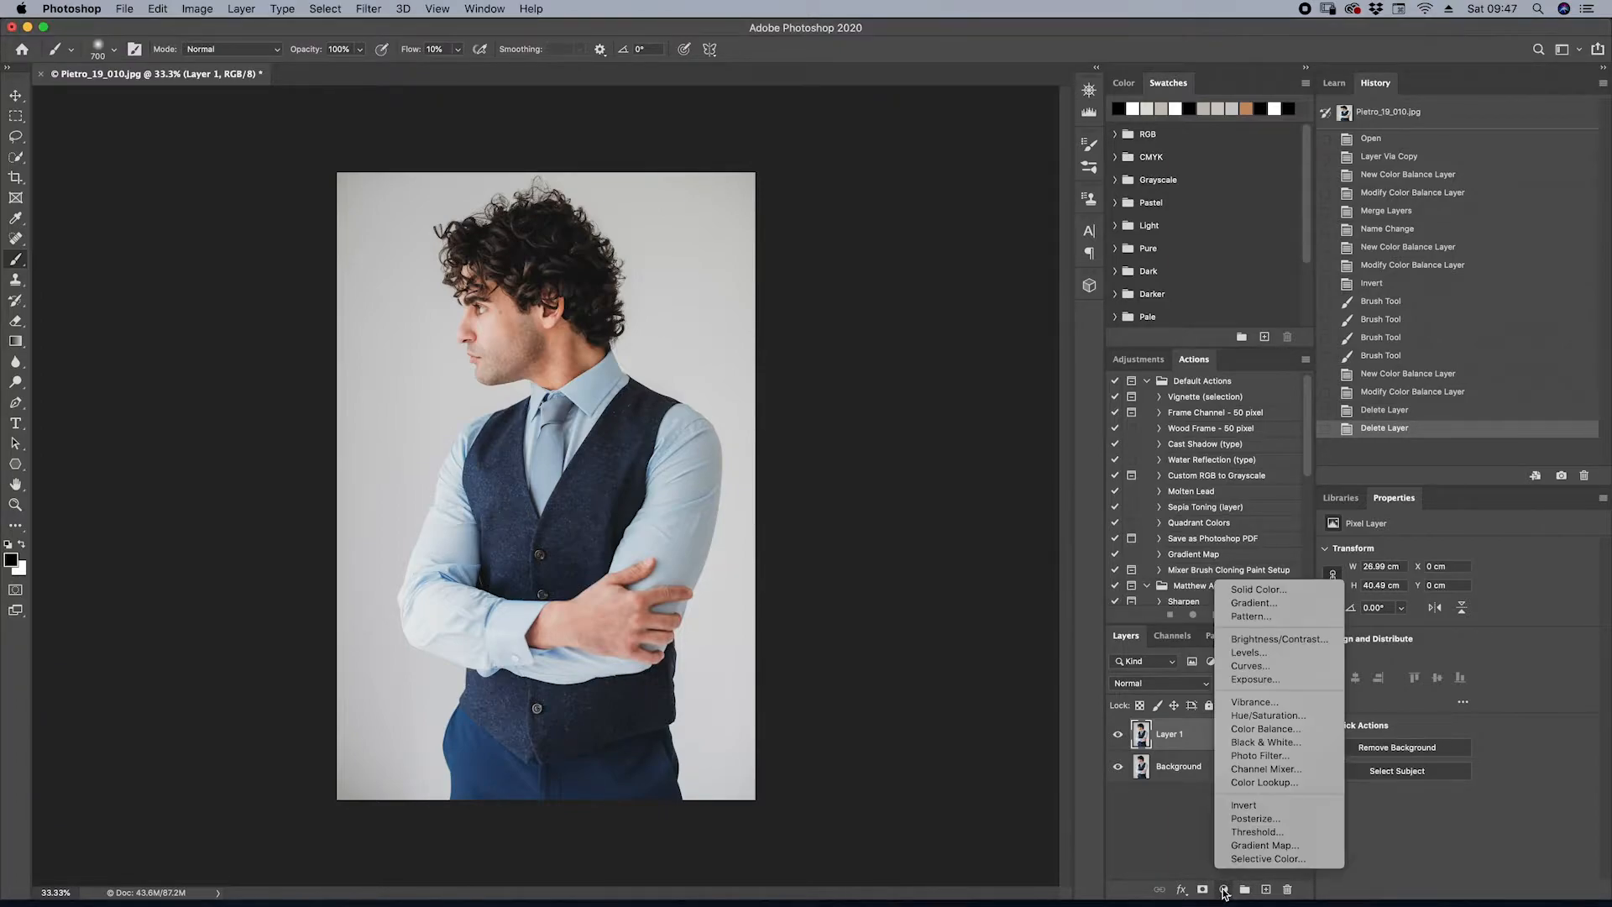
pyautogui.click(1252, 728)
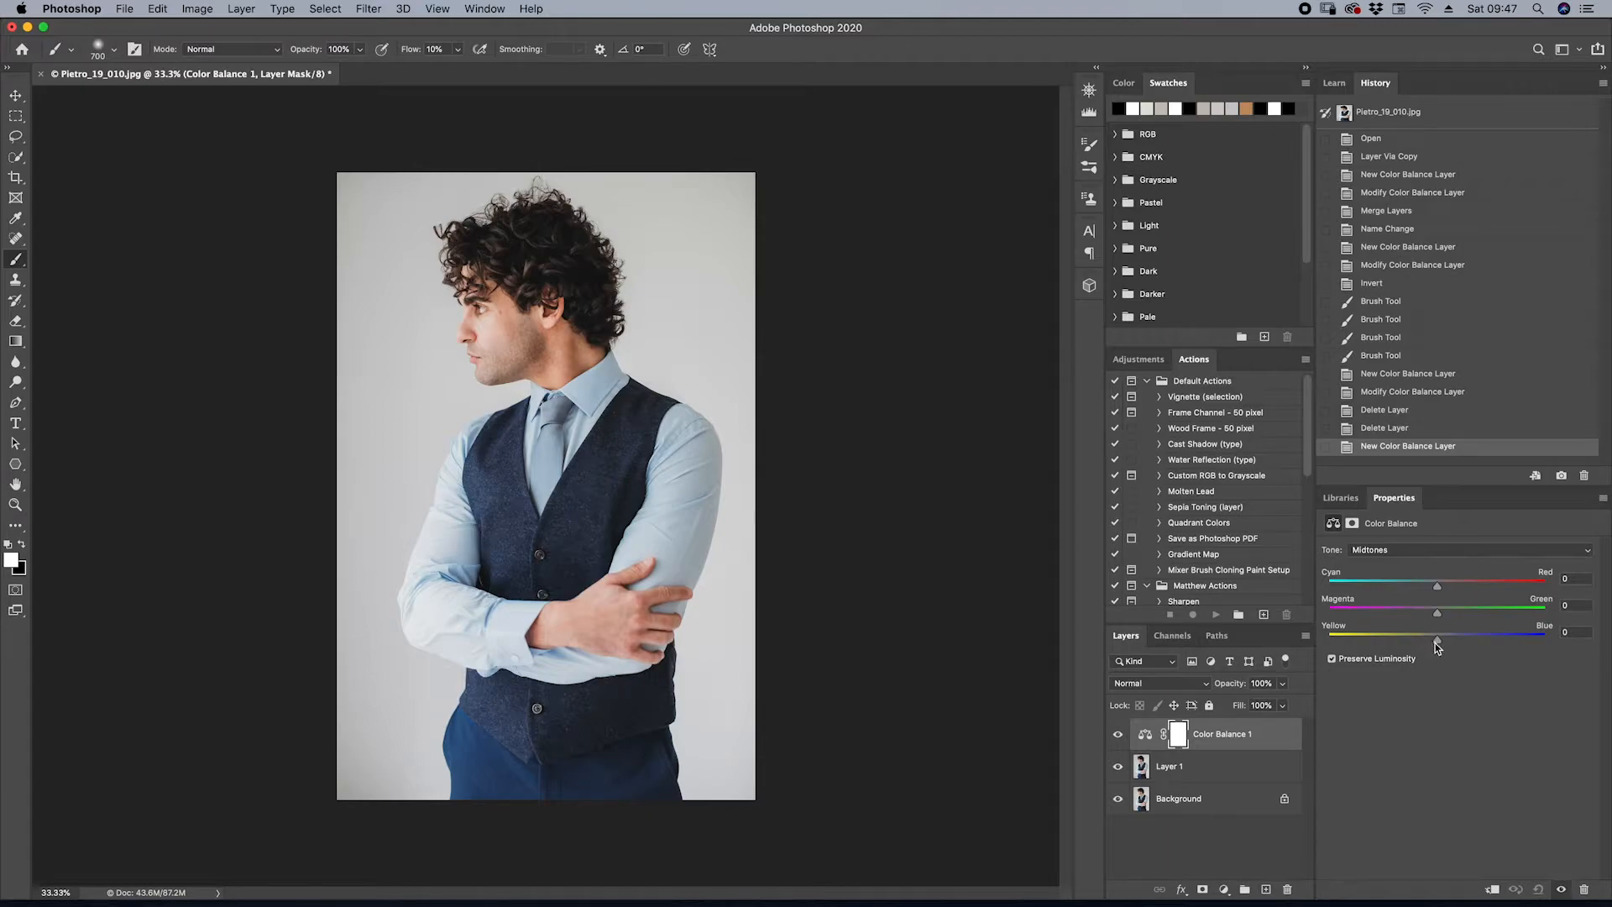
pyautogui.moveTo(1437, 641); pyautogui.dragTo(1429, 641)
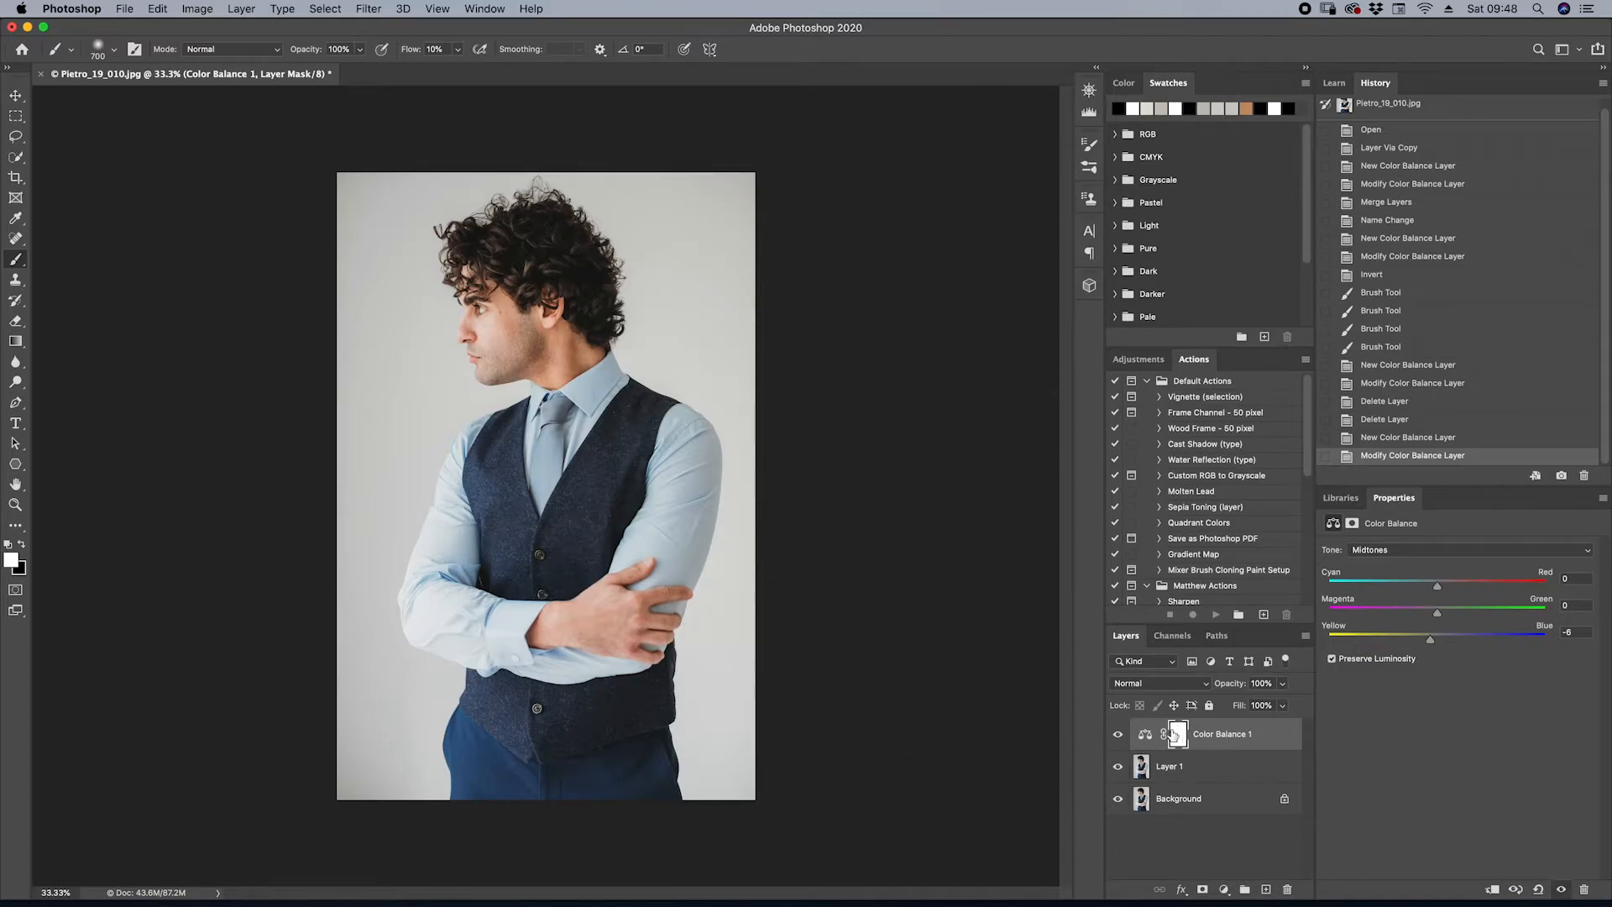
# Invert the Color Balance layer mask to black and ready a white soft brush with 0% hardness
pyautogui.press('super+i')
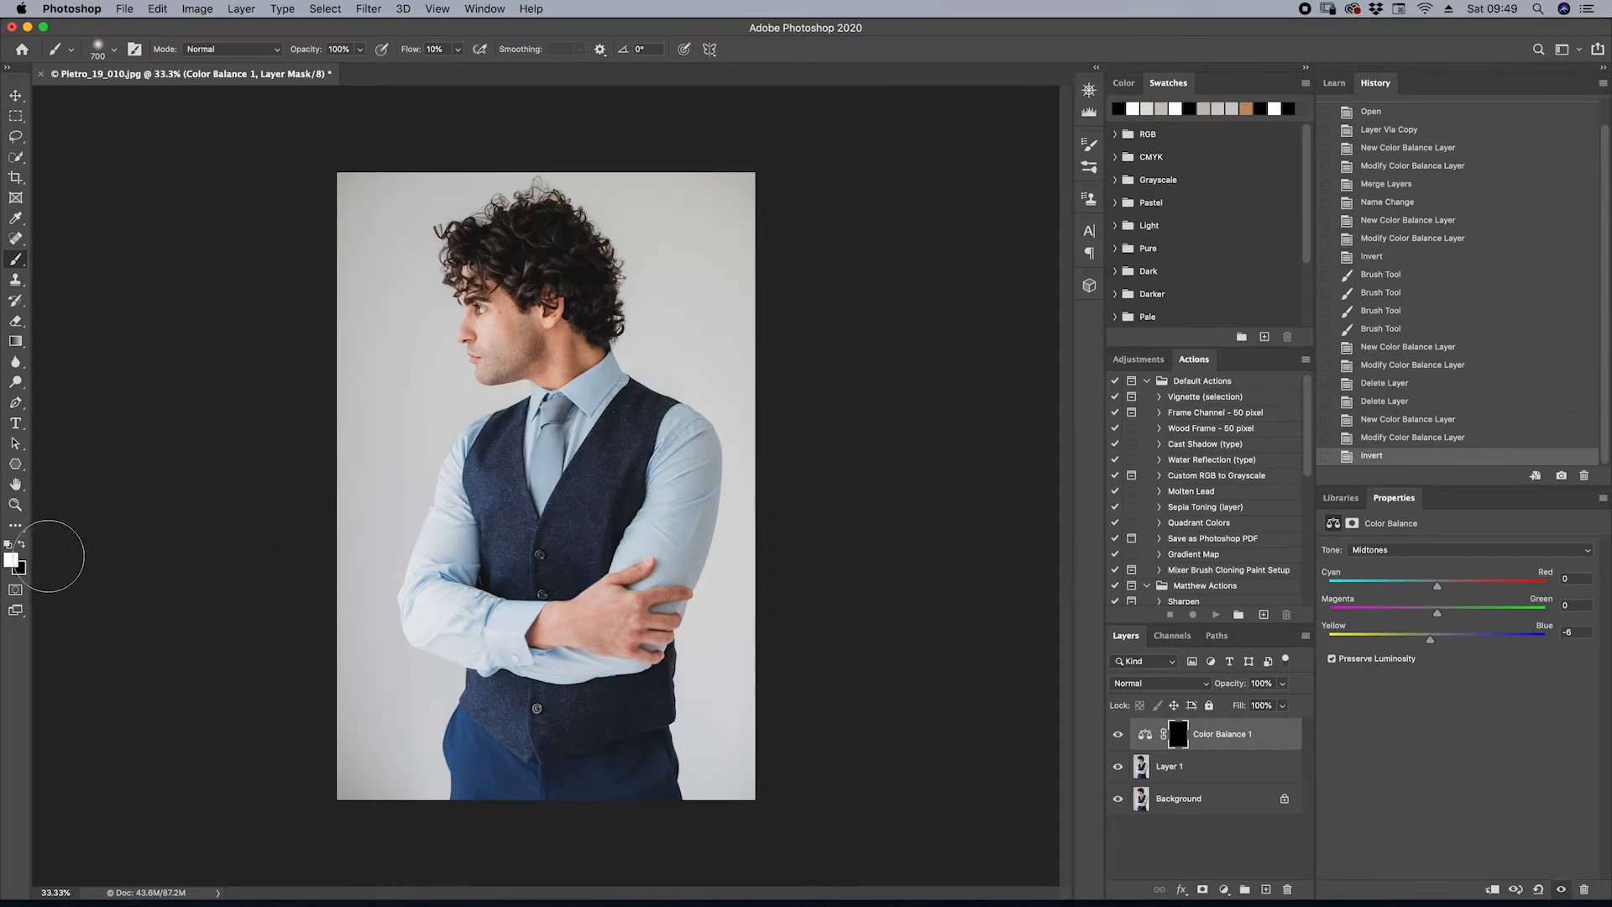
pyautogui.press('x')
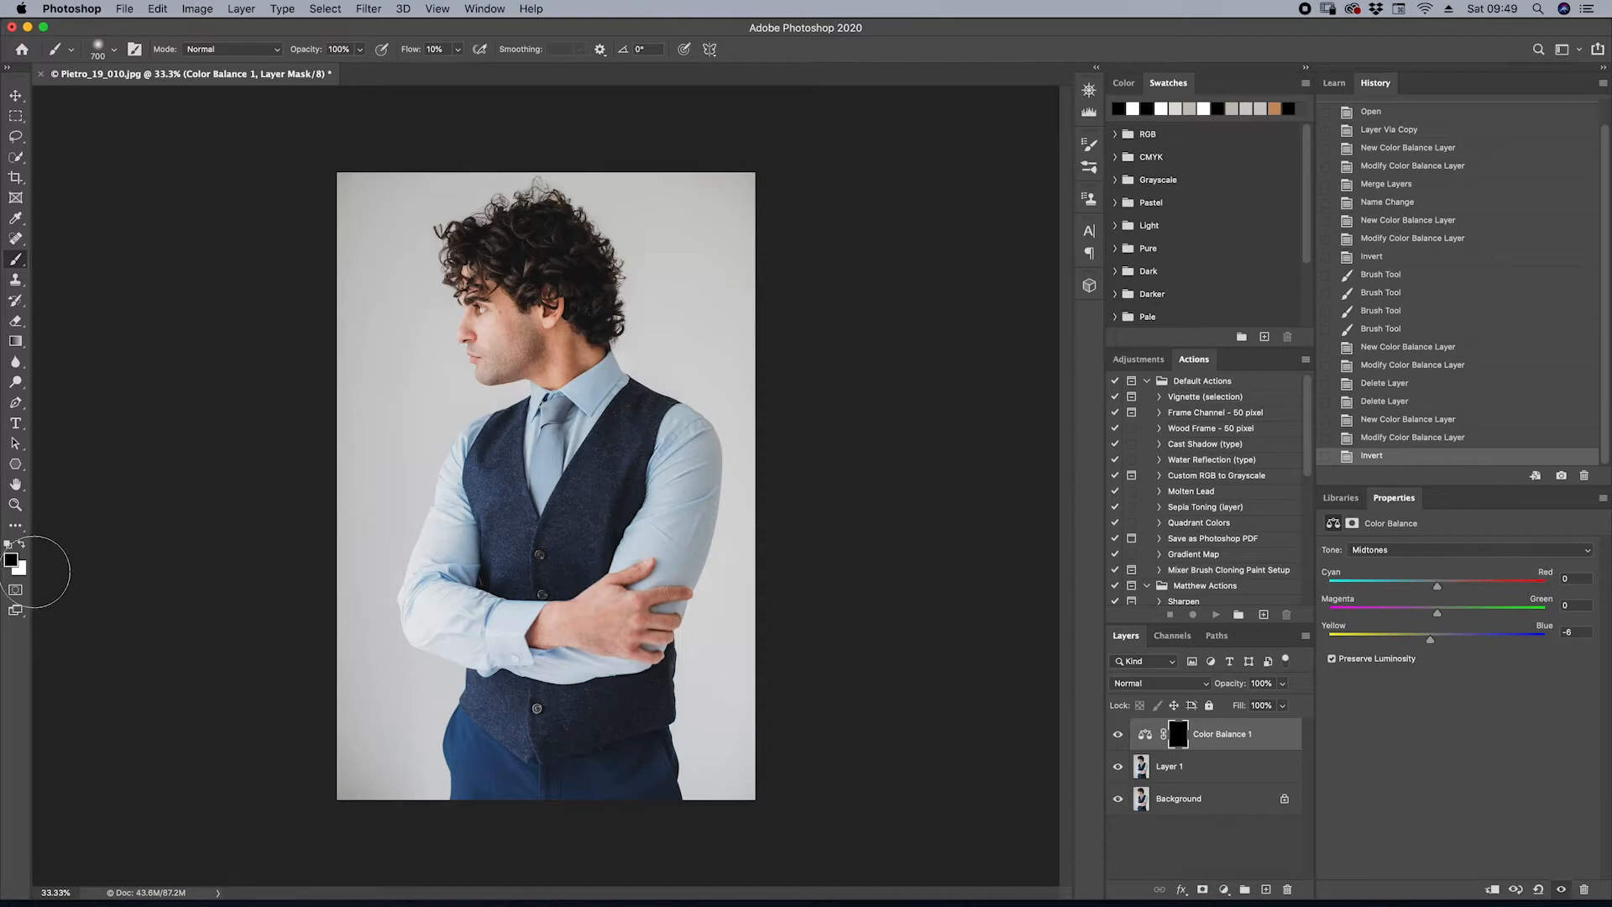
pyautogui.press('x')
pyautogui.click(114, 56)
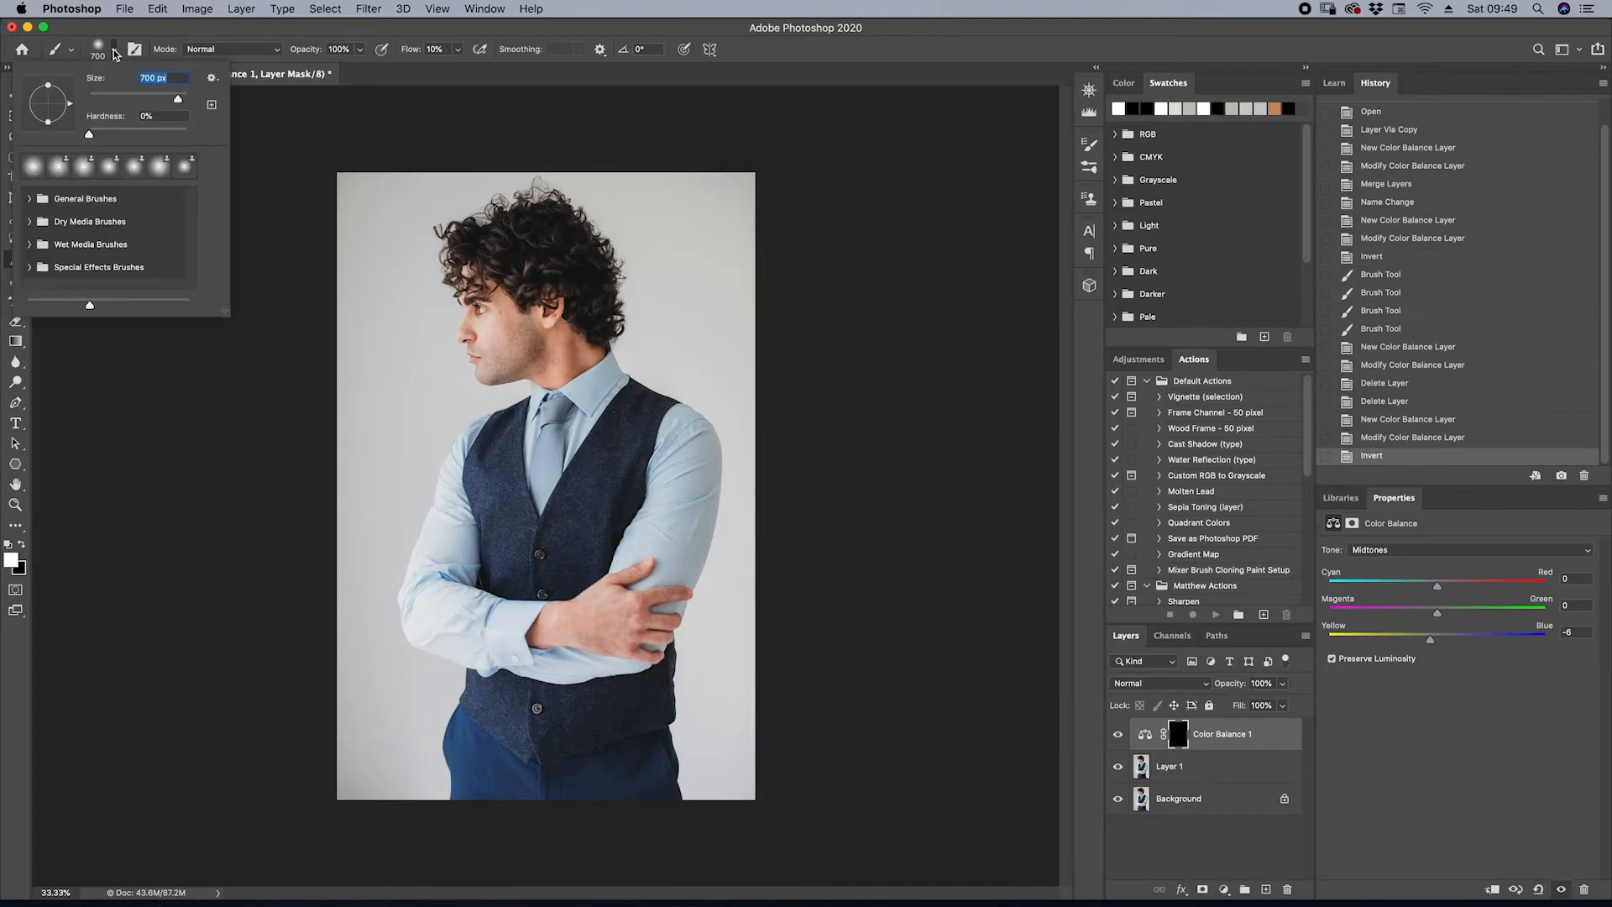
pyautogui.moveTo(89, 135)
pyautogui.mouseDown()
pyautogui.moveTo(186, 131)
pyautogui.moveTo(88, 136)
pyautogui.mouseUp()
pyautogui.click(128, 30)
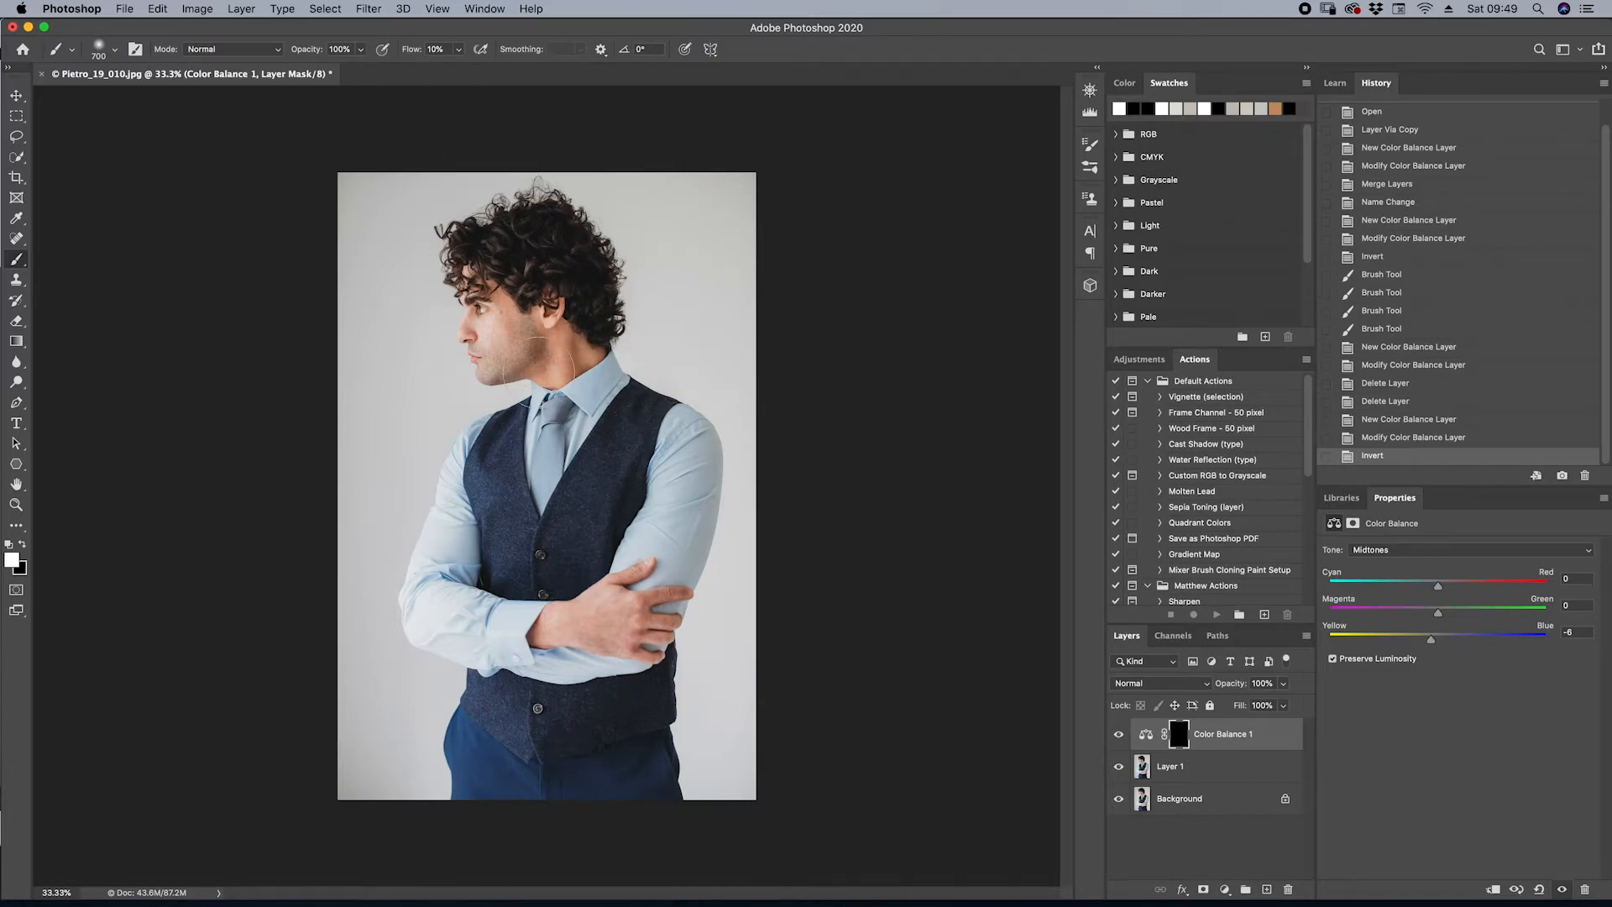
# Paint white on the Color Balance mask over the man's face, neck and hands to apply the correction to the skin
pyautogui.moveTo(564, 334); pyautogui.dragTo(559, 329)
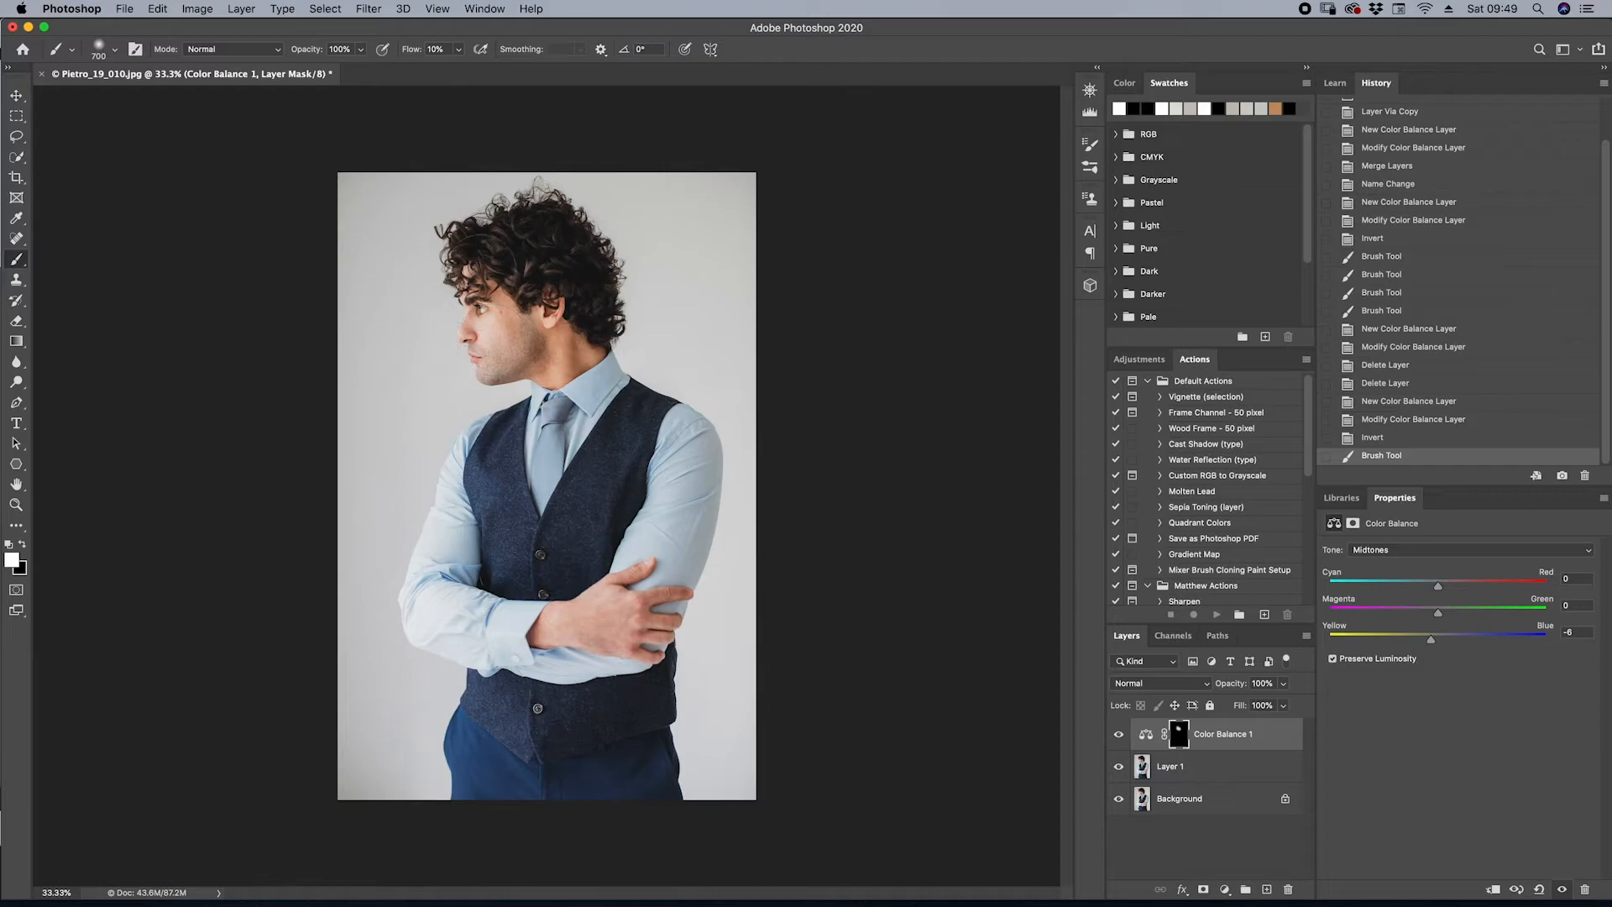
pyautogui.moveTo(544, 354); pyautogui.dragTo(550, 361)
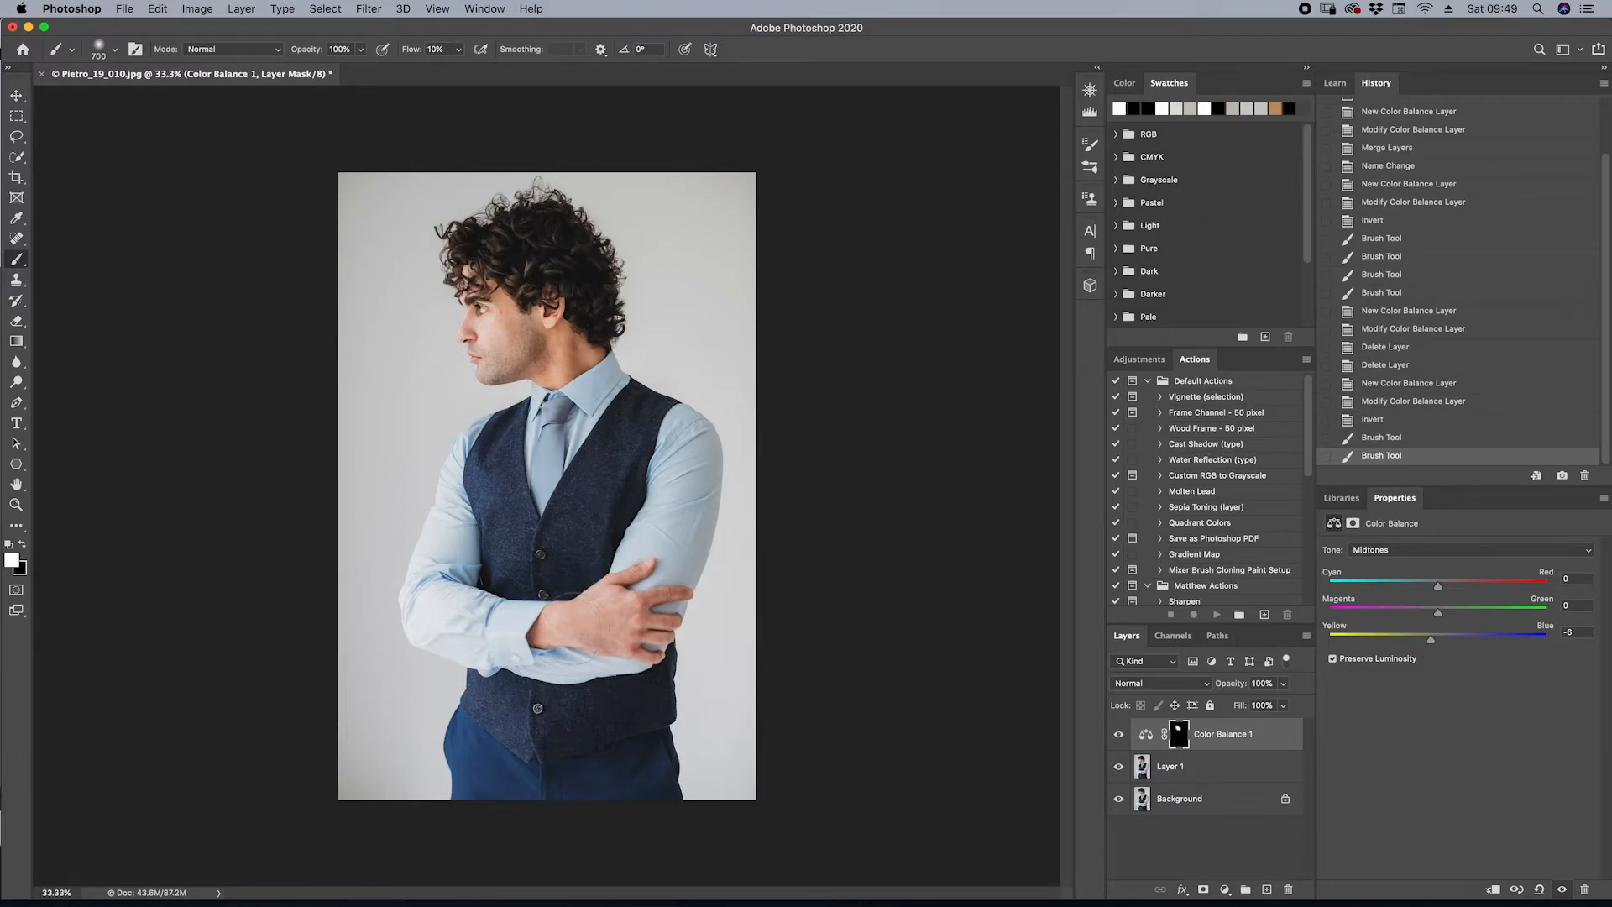
pyautogui.moveTo(623, 611); pyautogui.dragTo(631, 617)
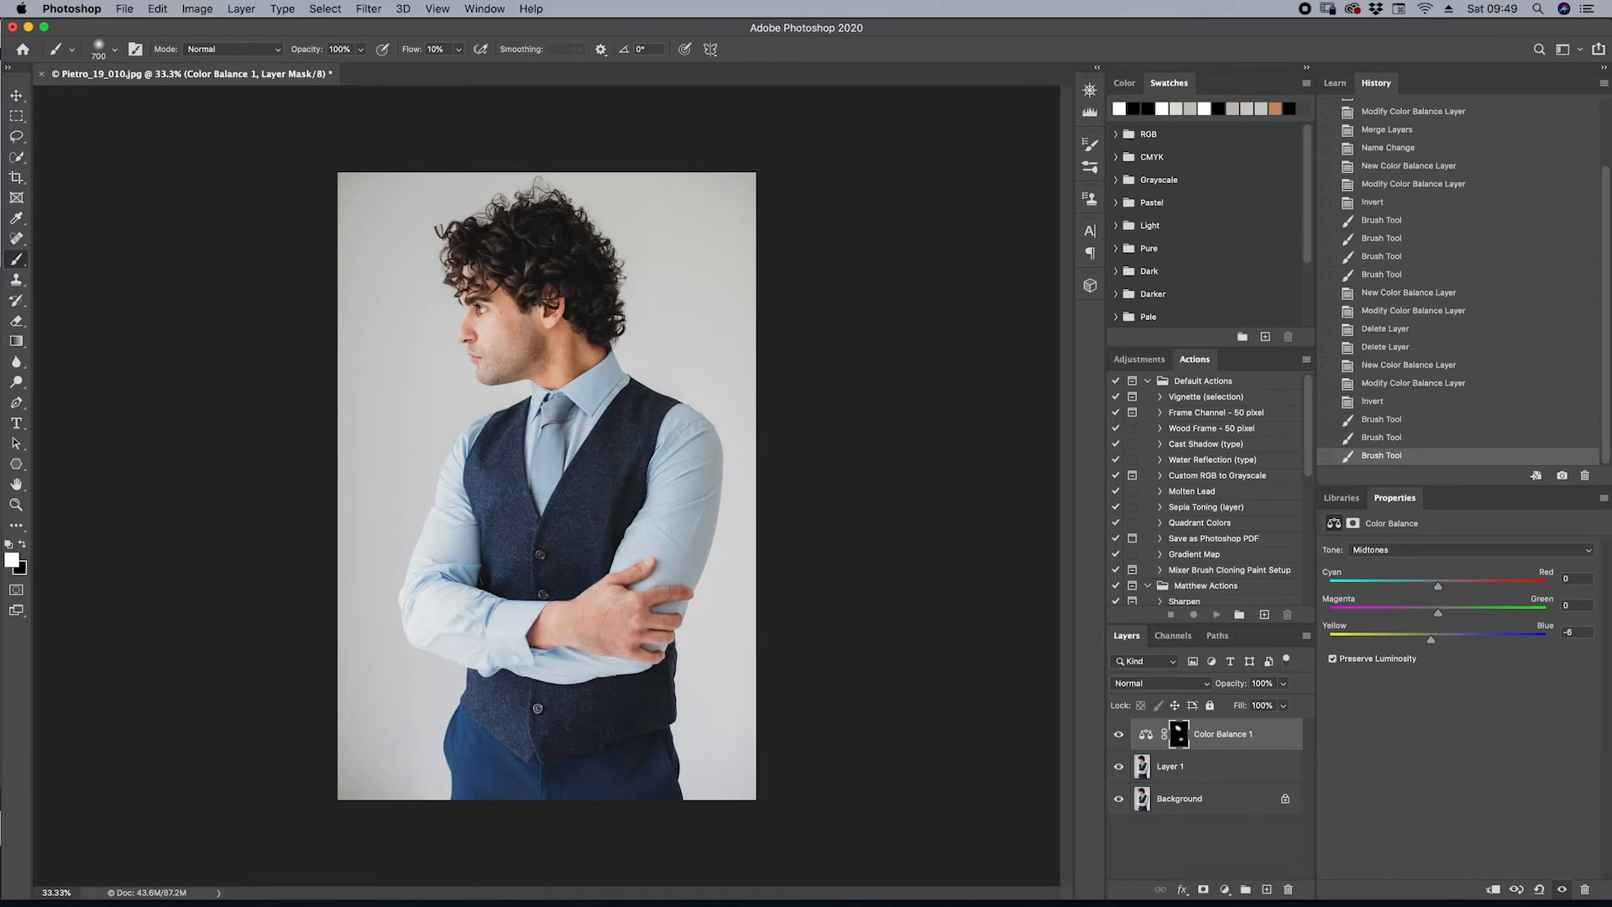
pyautogui.click(576, 621)
pyautogui.click(605, 620)
pyautogui.click(537, 353)
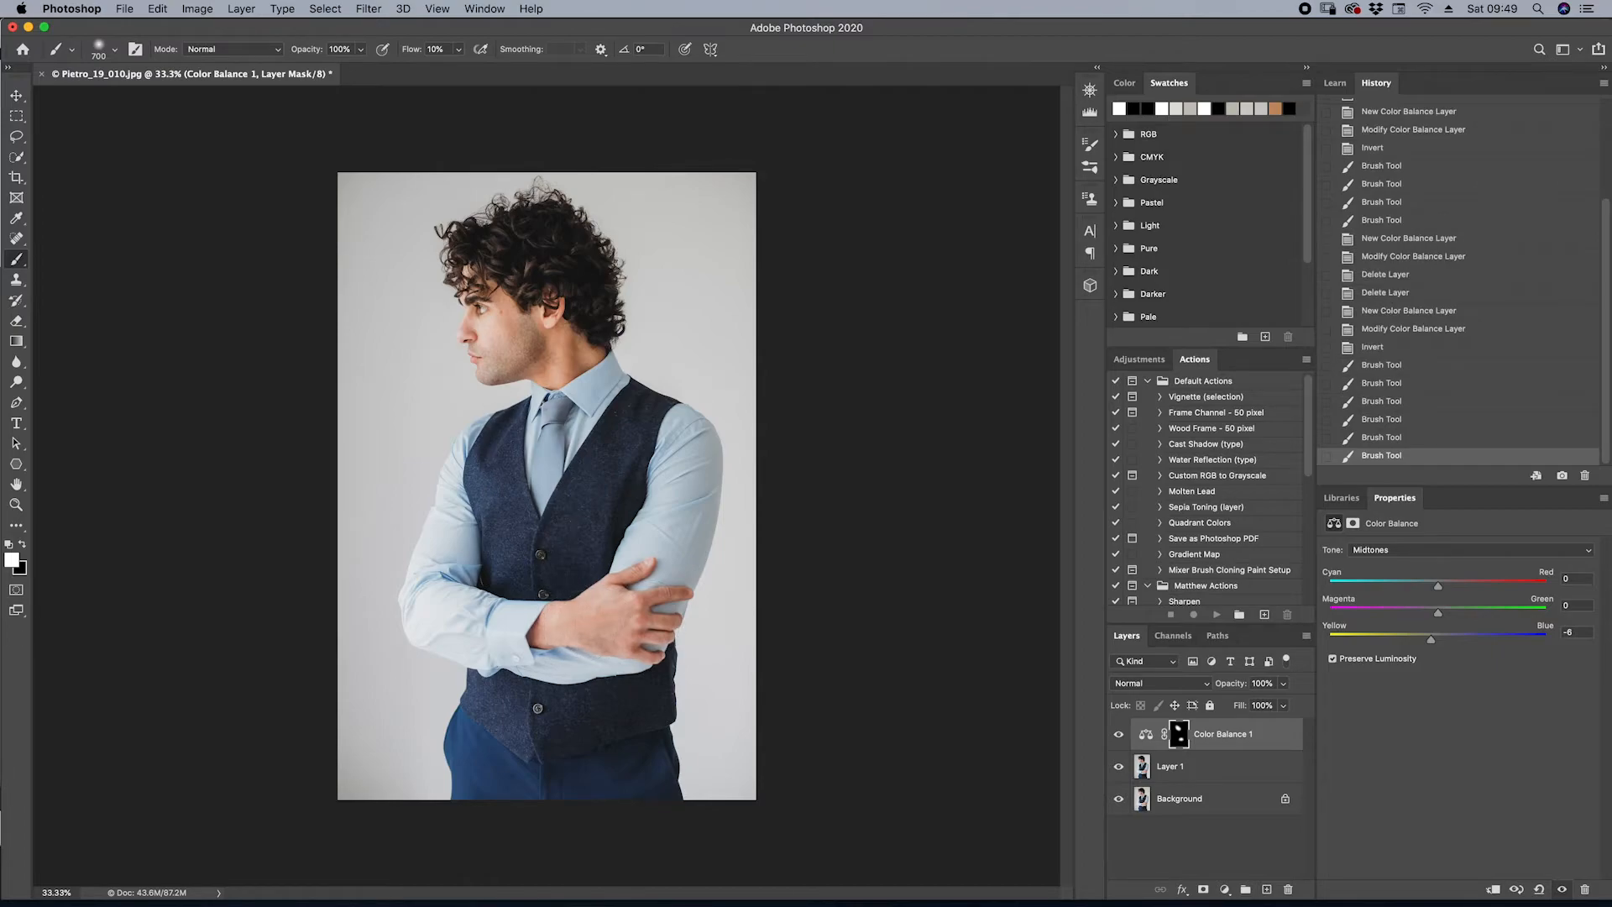
pyautogui.click(497, 277)
pyautogui.click(491, 315)
pyautogui.click(502, 348)
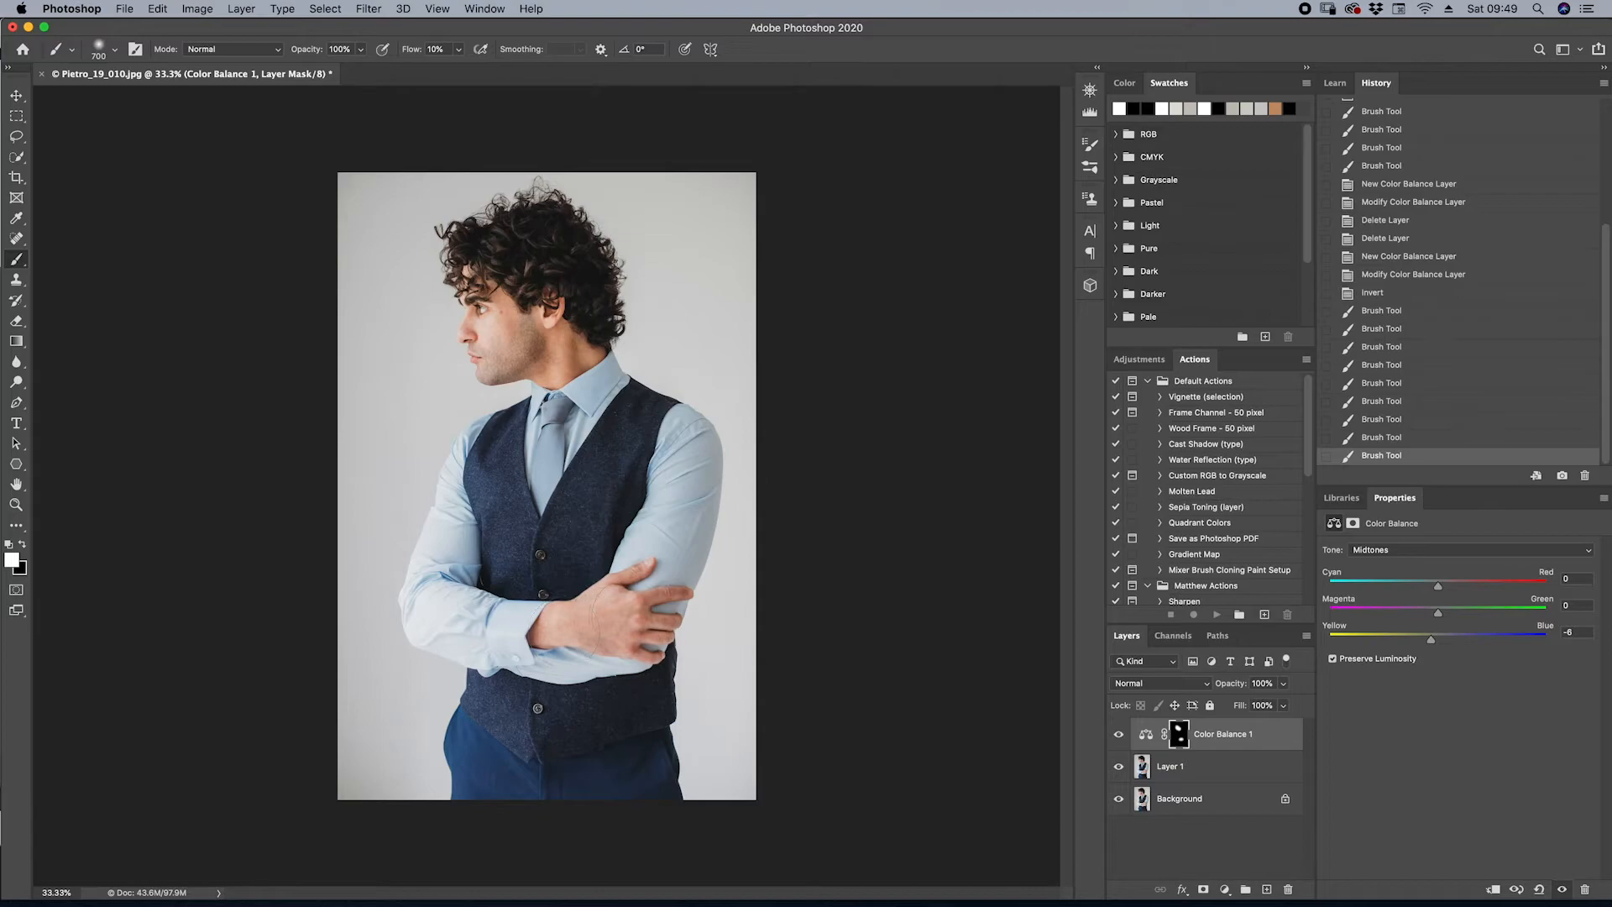
pyautogui.click(606, 619)
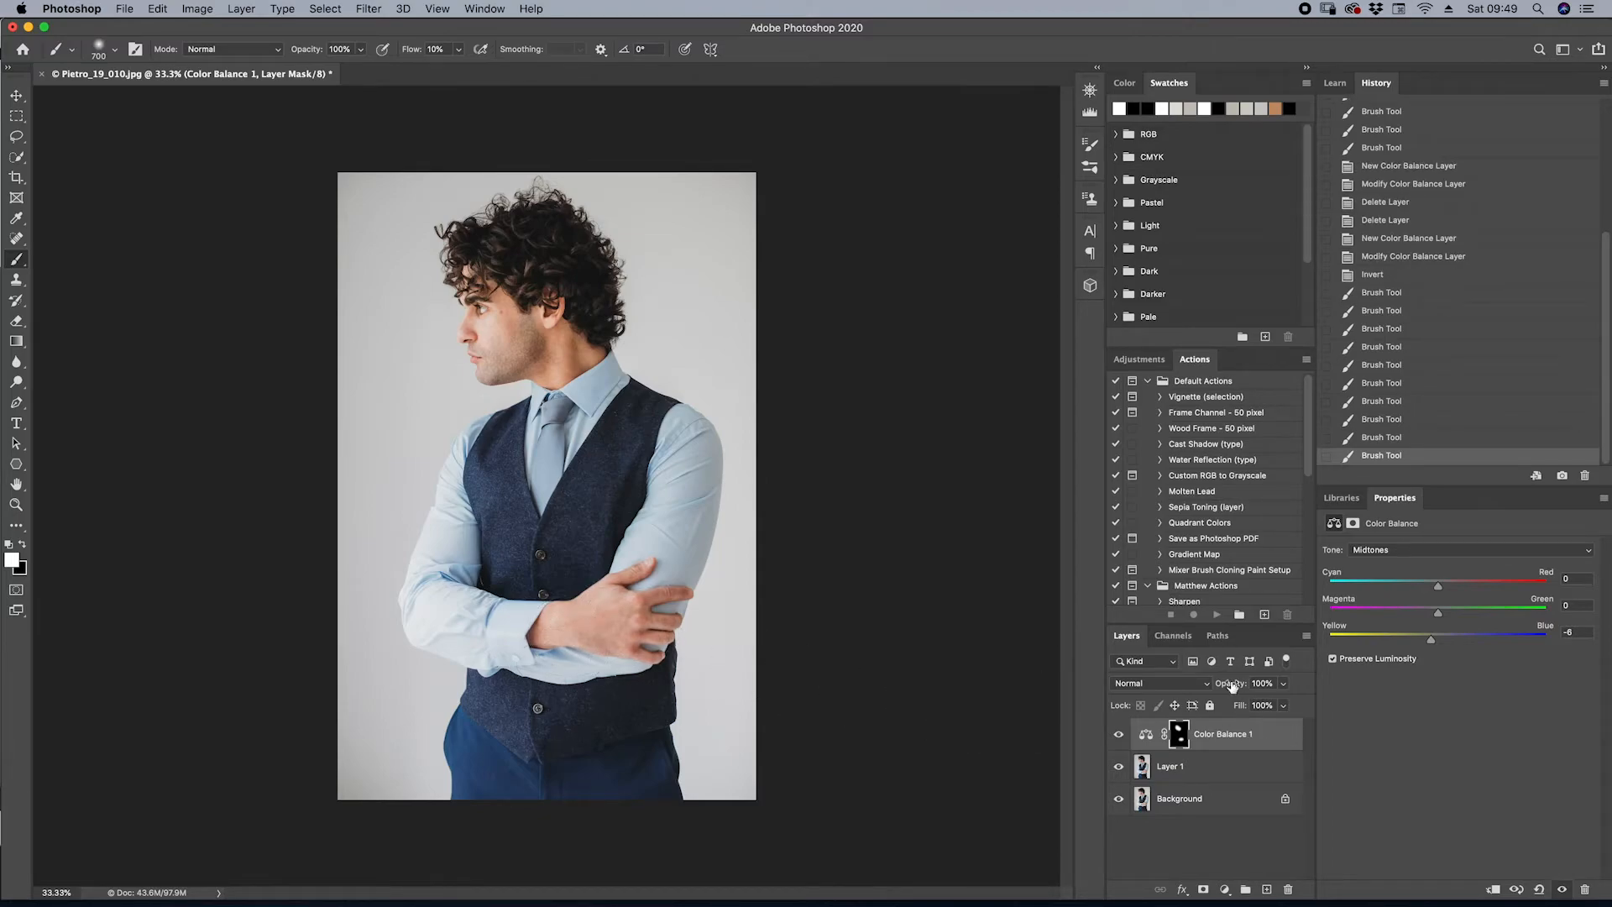
# Toggle the Color Balance 1 layer's visibility several times to compare the skin tone before and after
pyautogui.click(1120, 734)
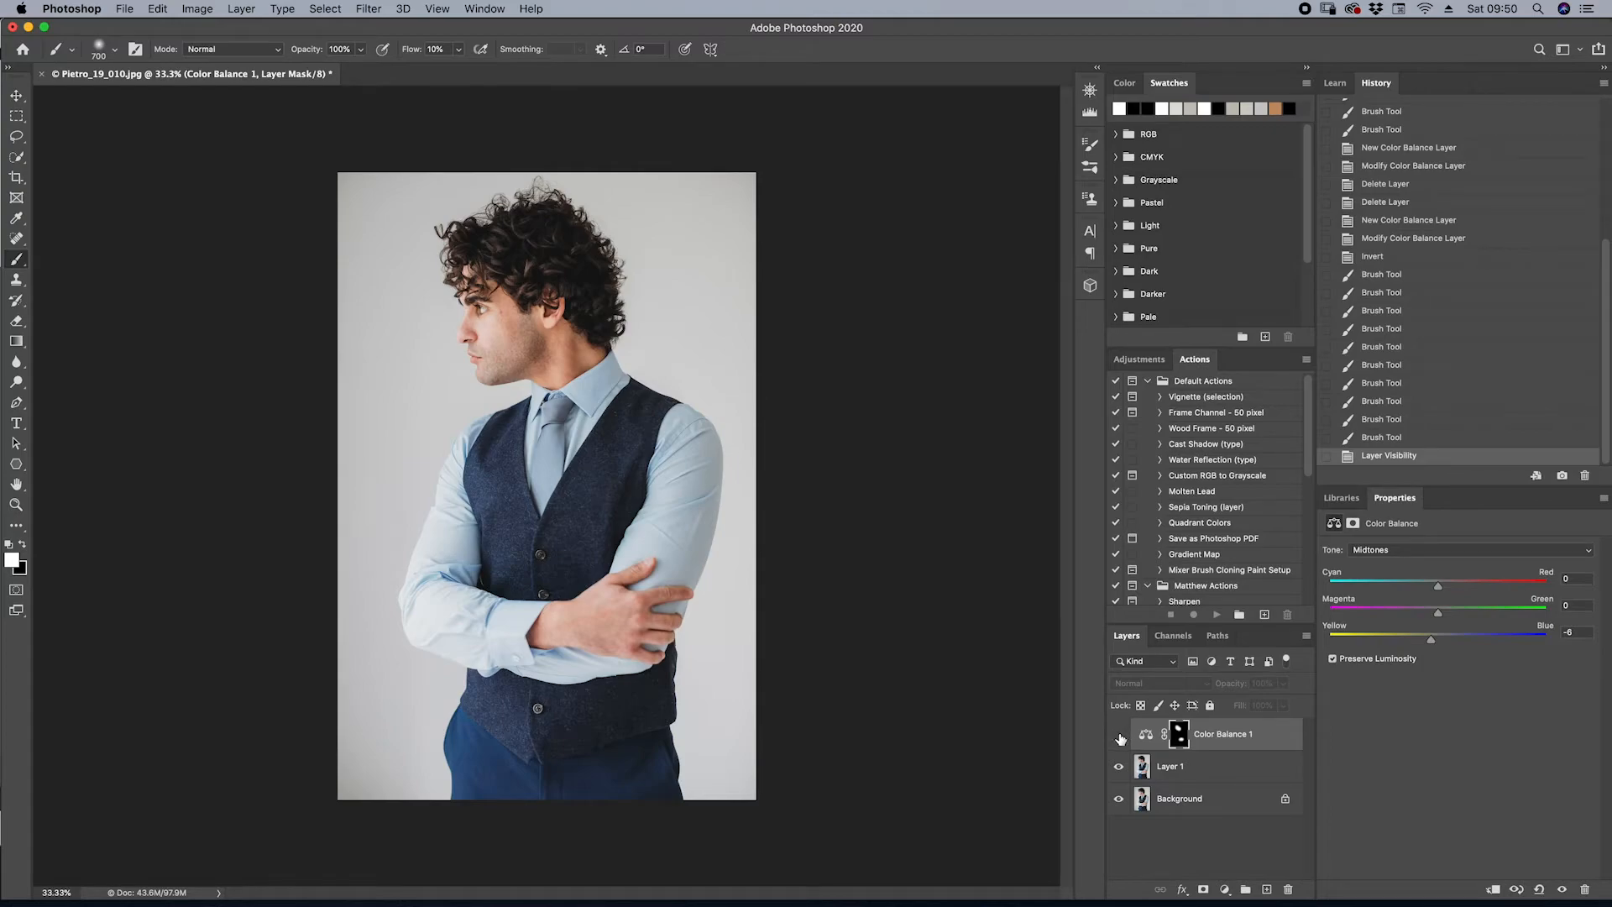
pyautogui.click(1119, 735)
pyautogui.click(1119, 735)
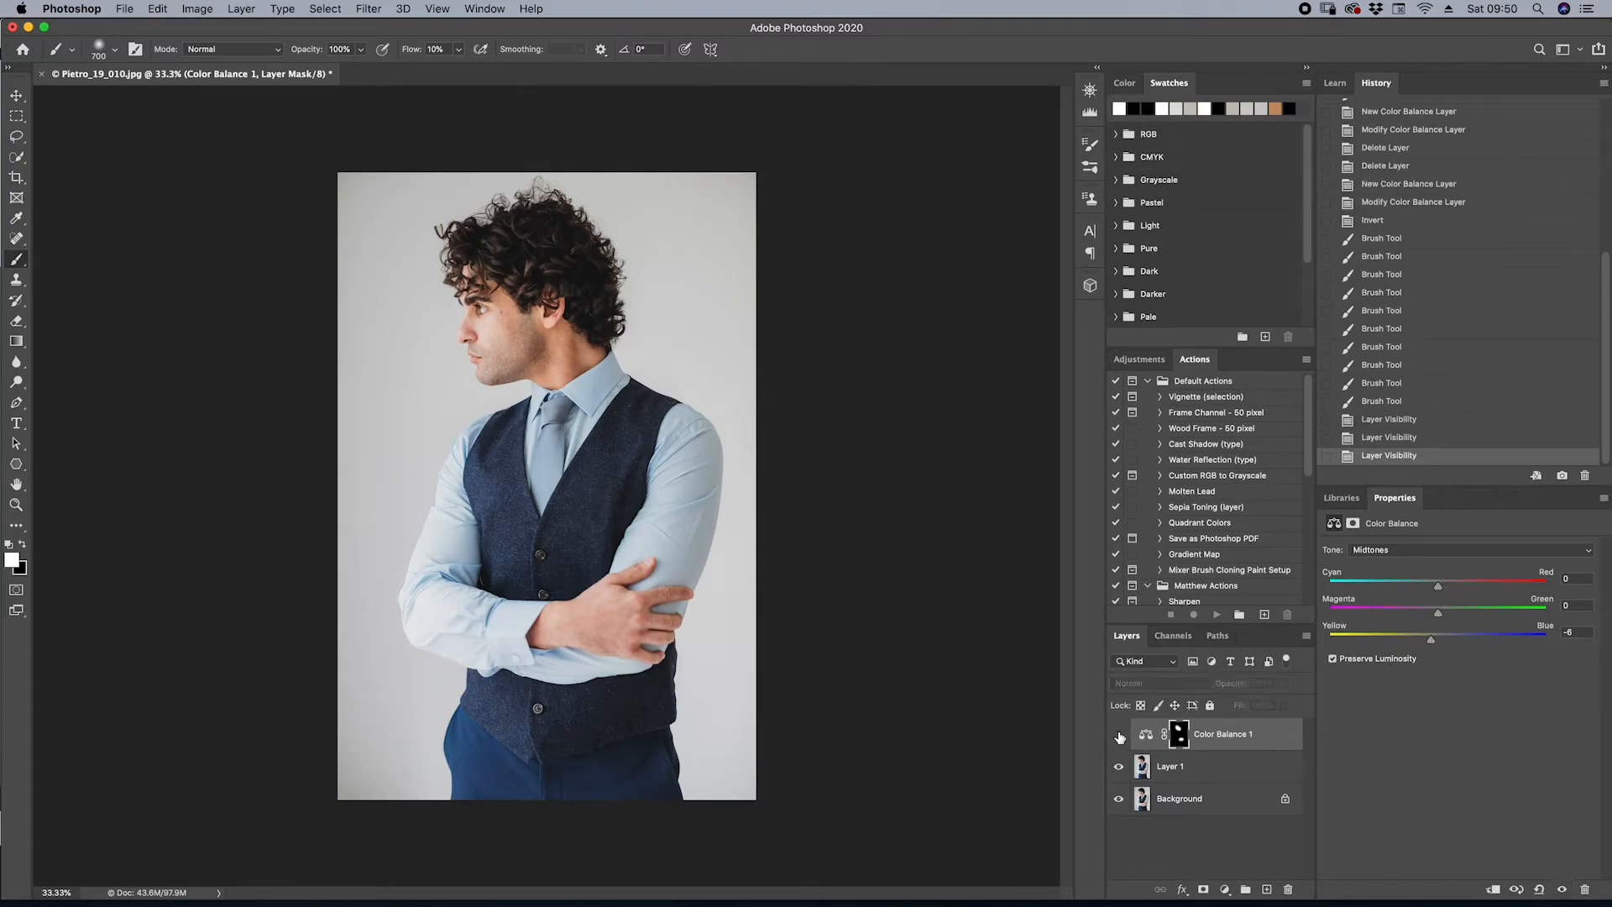
pyautogui.click(1119, 736)
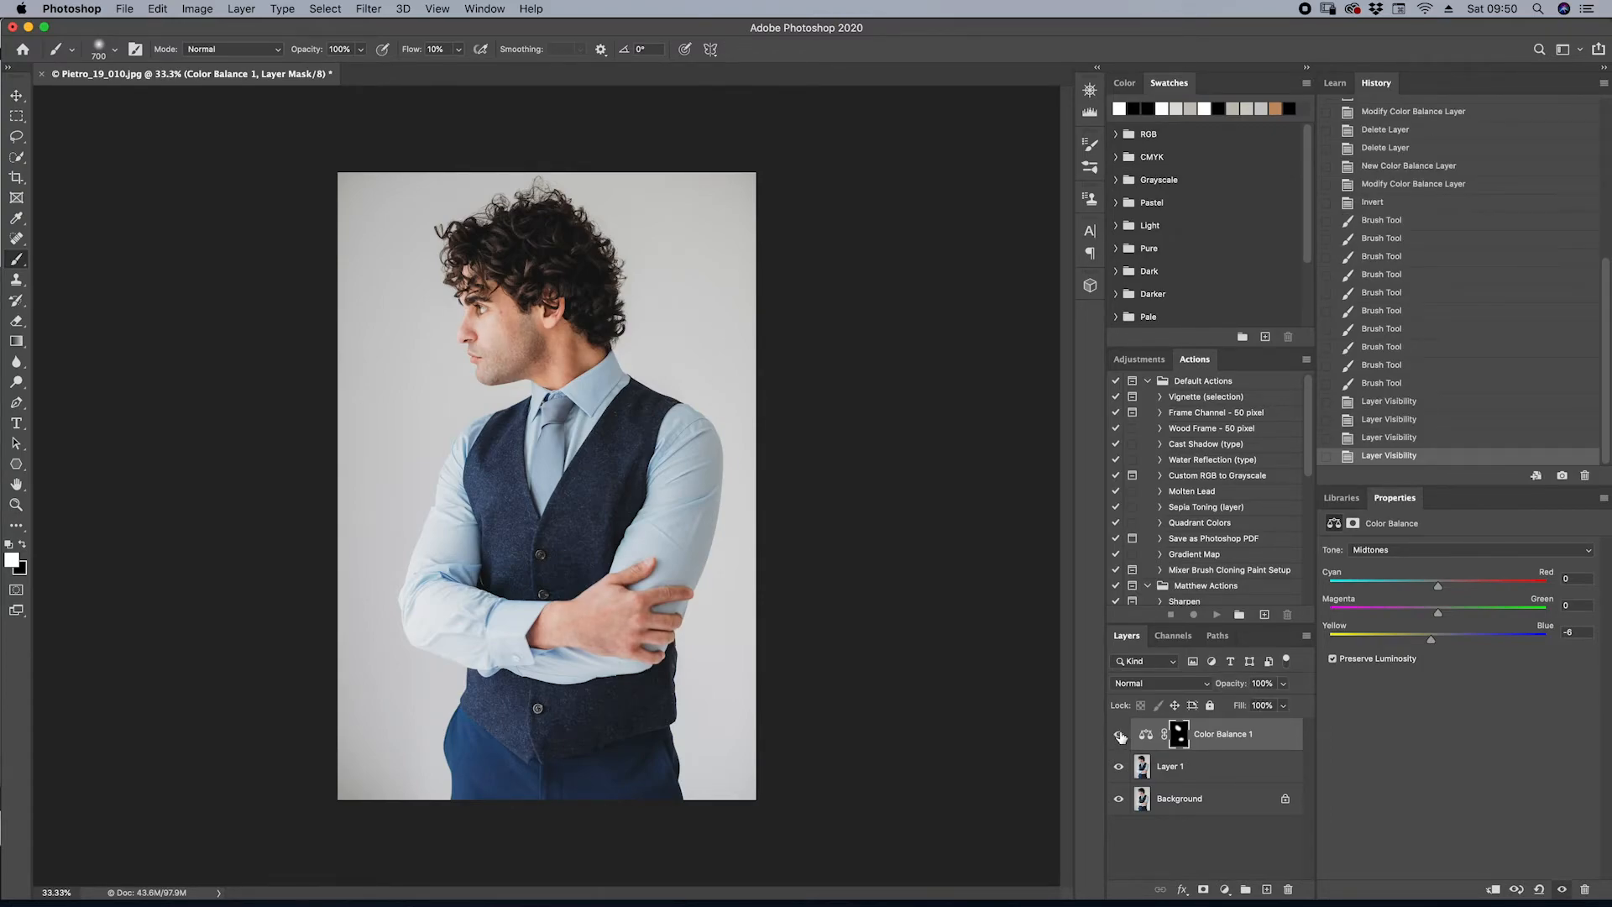
pyautogui.click(1119, 736)
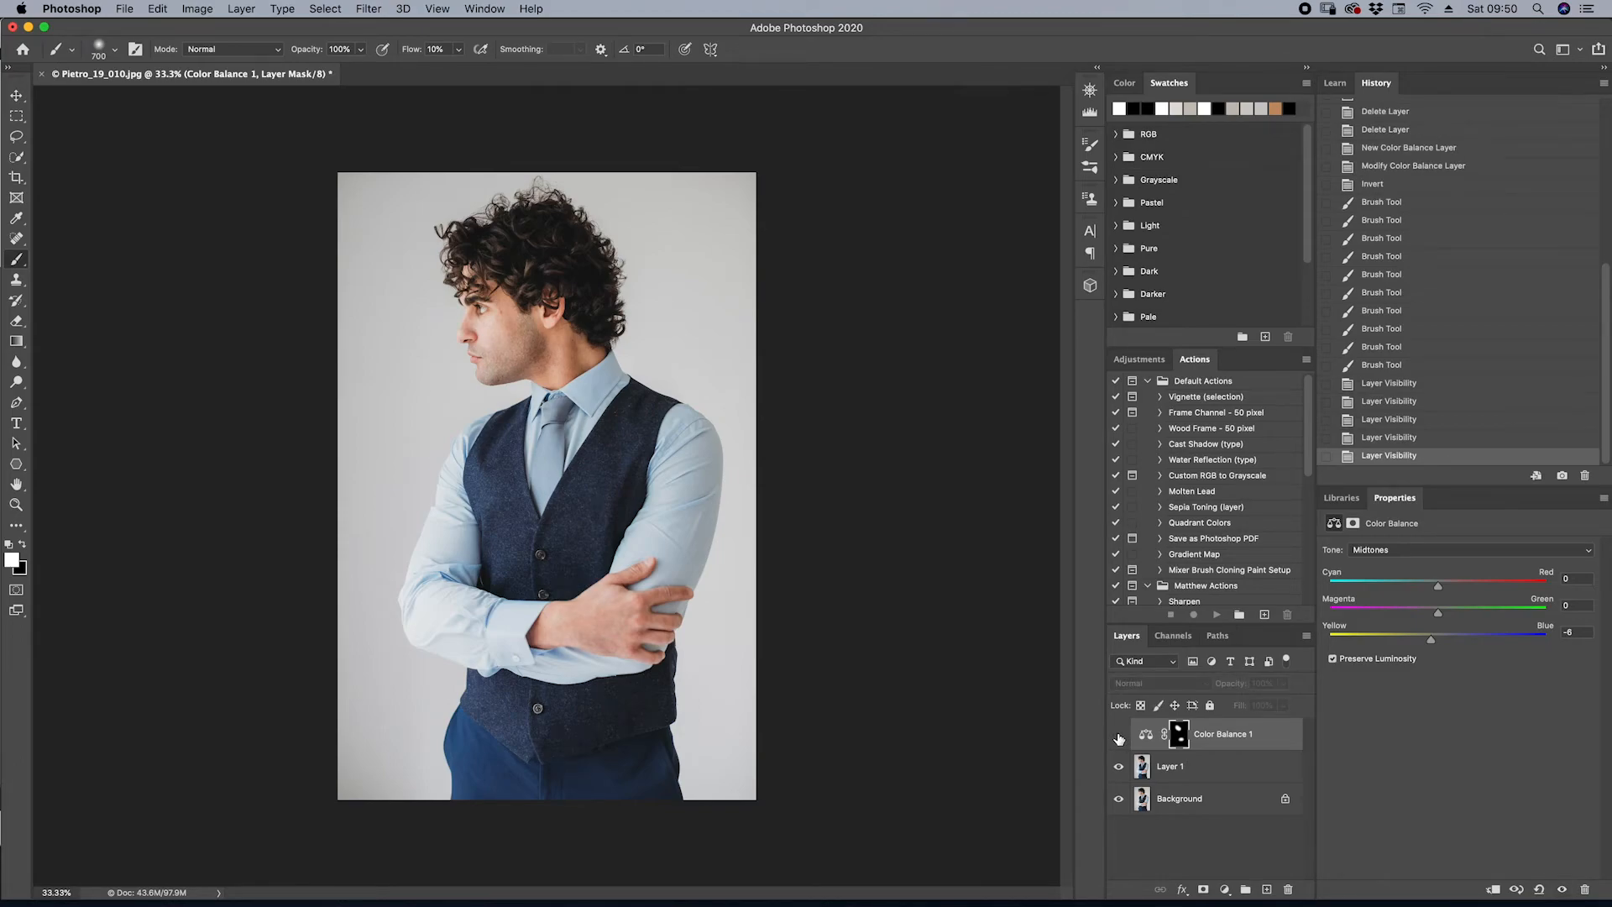
pyautogui.click(1119, 735)
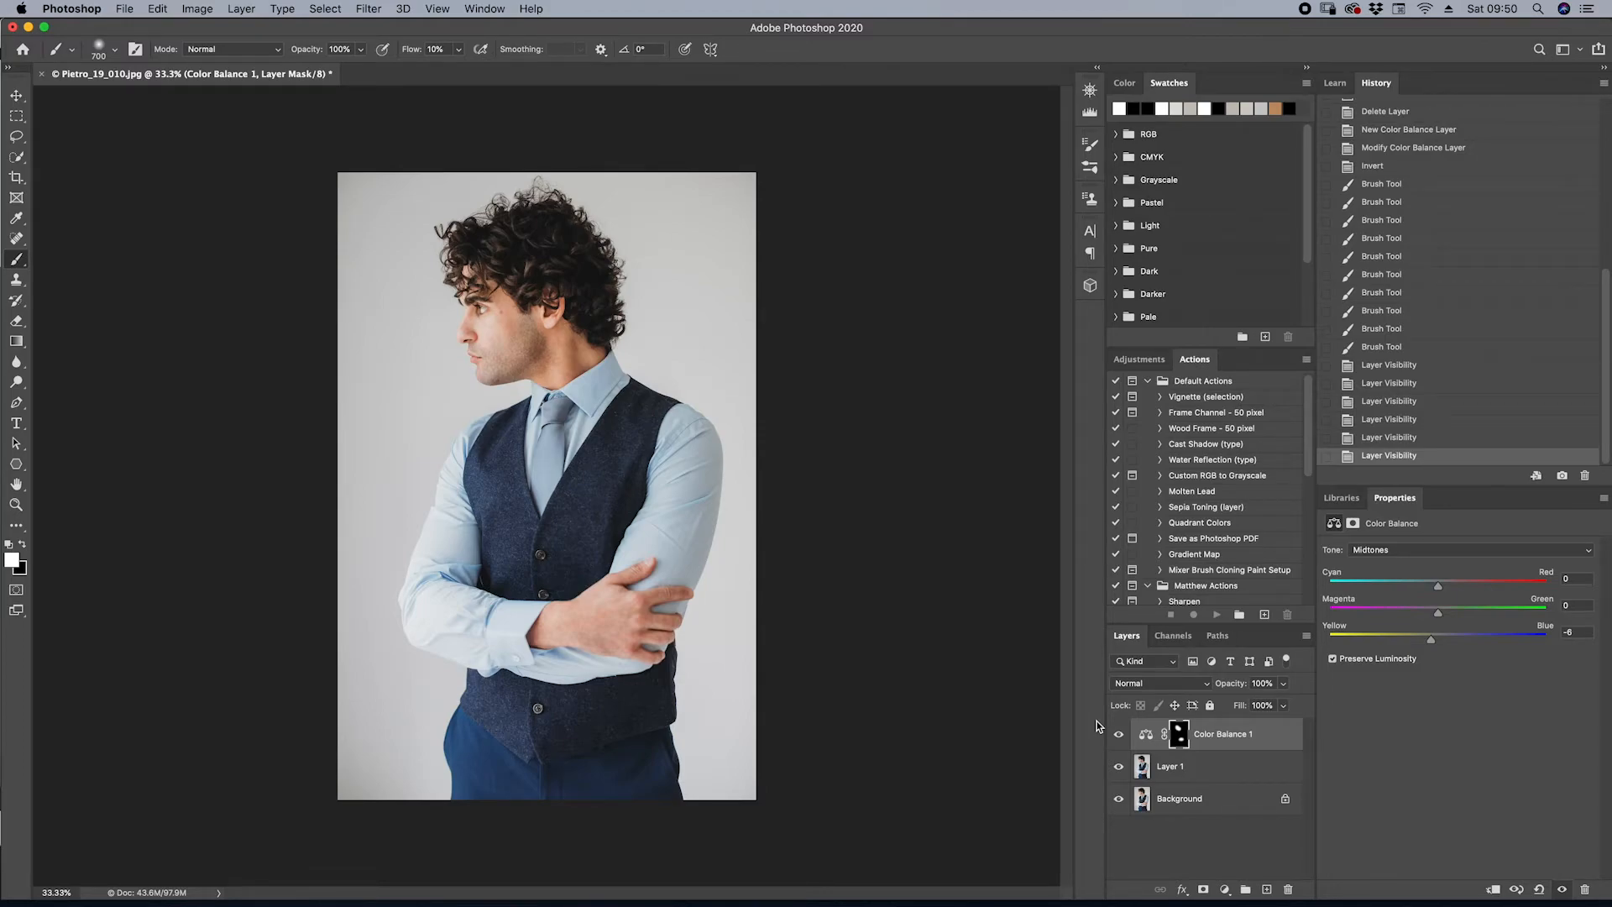
pyautogui.click(1225, 889)
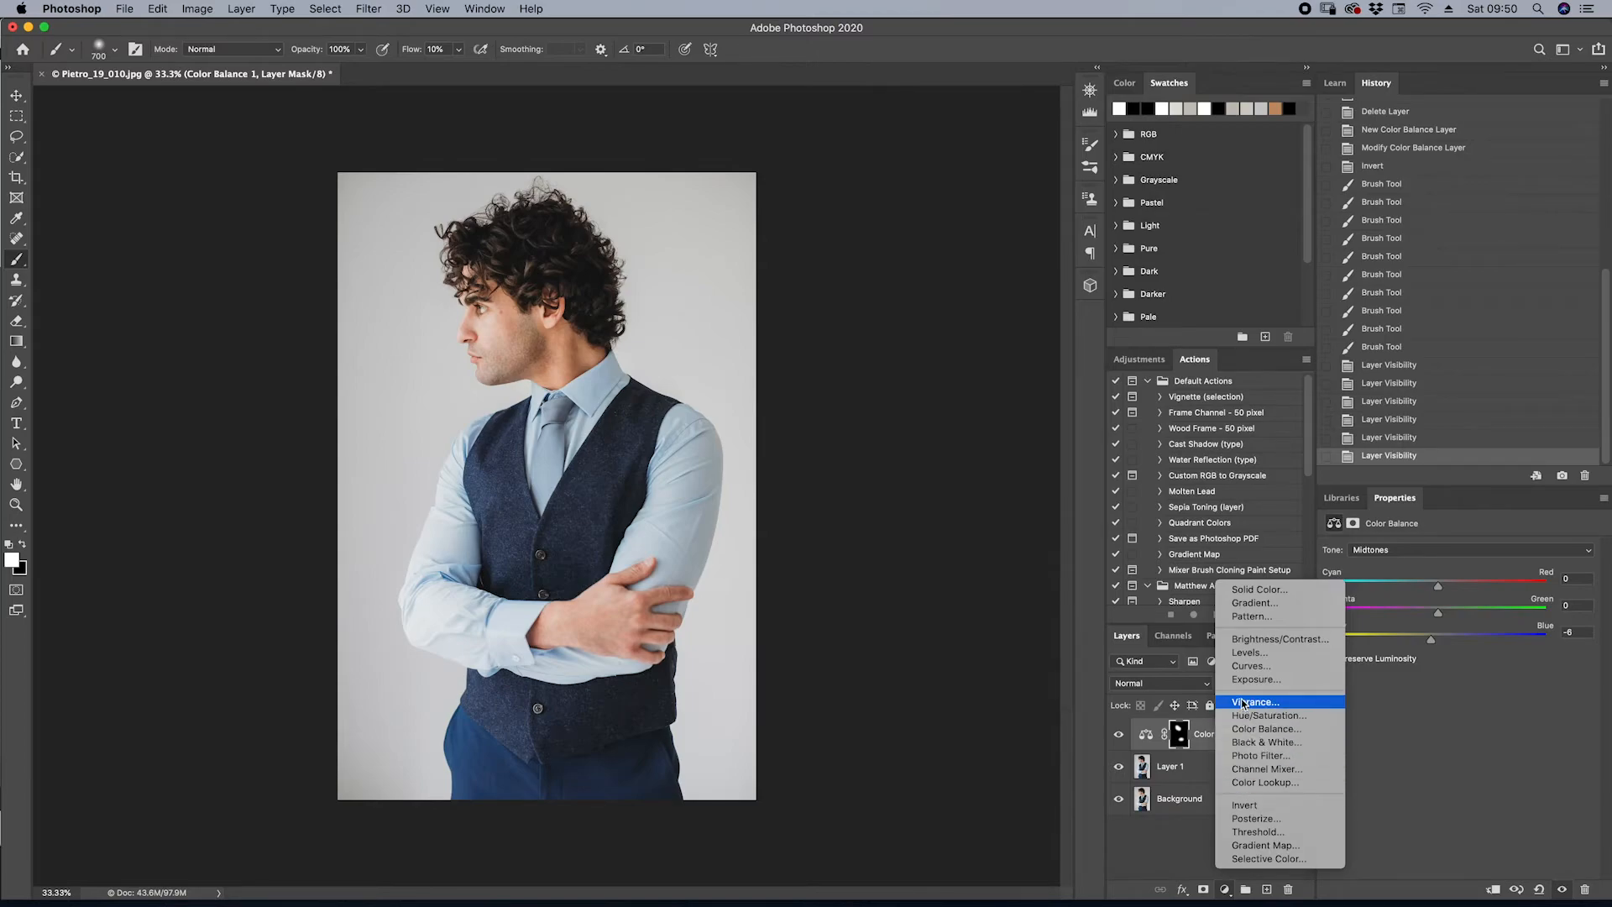
pyautogui.click(1246, 729)
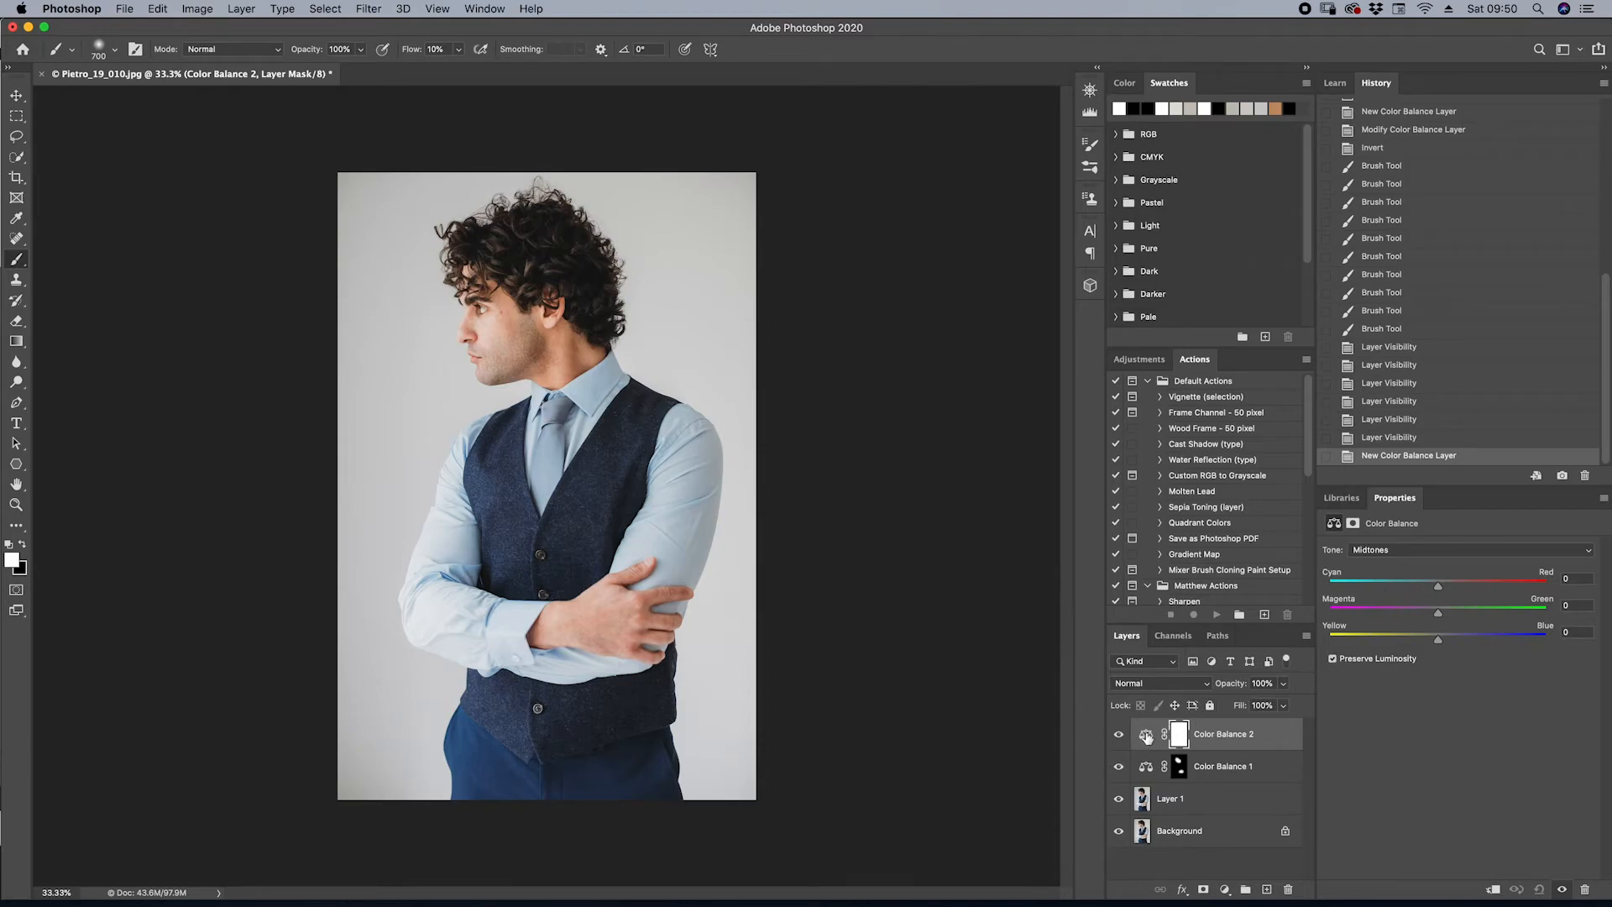
pyautogui.moveTo(1152, 735); pyautogui.dragTo(1164, 877)
pyautogui.moveTo(1295, 875); pyautogui.dragTo(1288, 888)
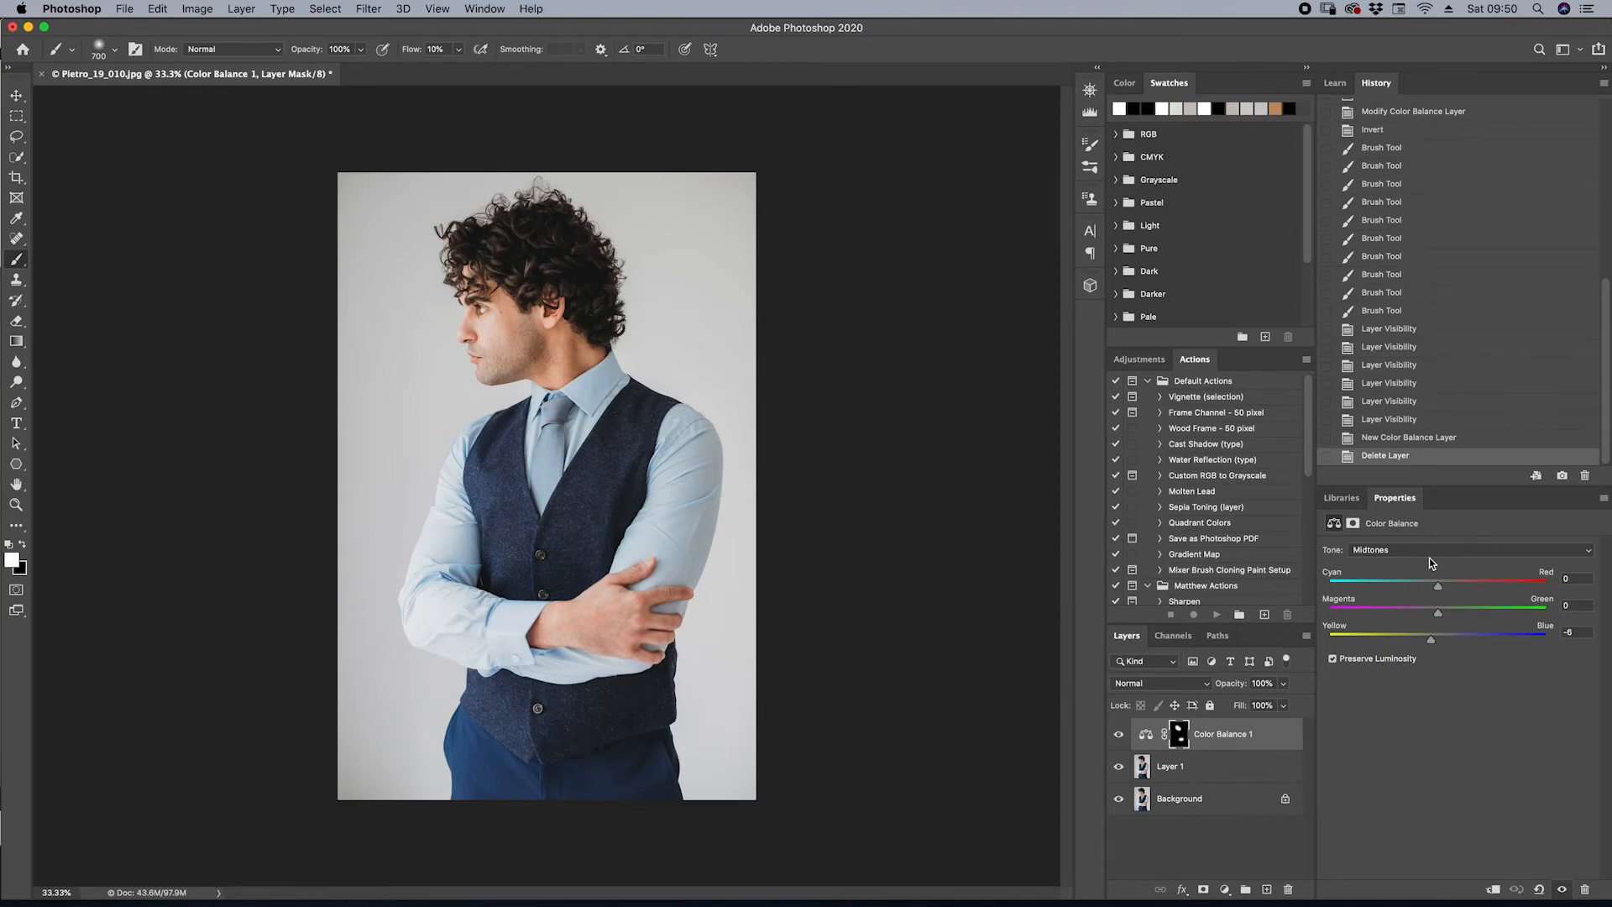
# Check the Highlights tone settings of the Color Balance 1 layer and return to Midtones
pyautogui.click(1377, 554)
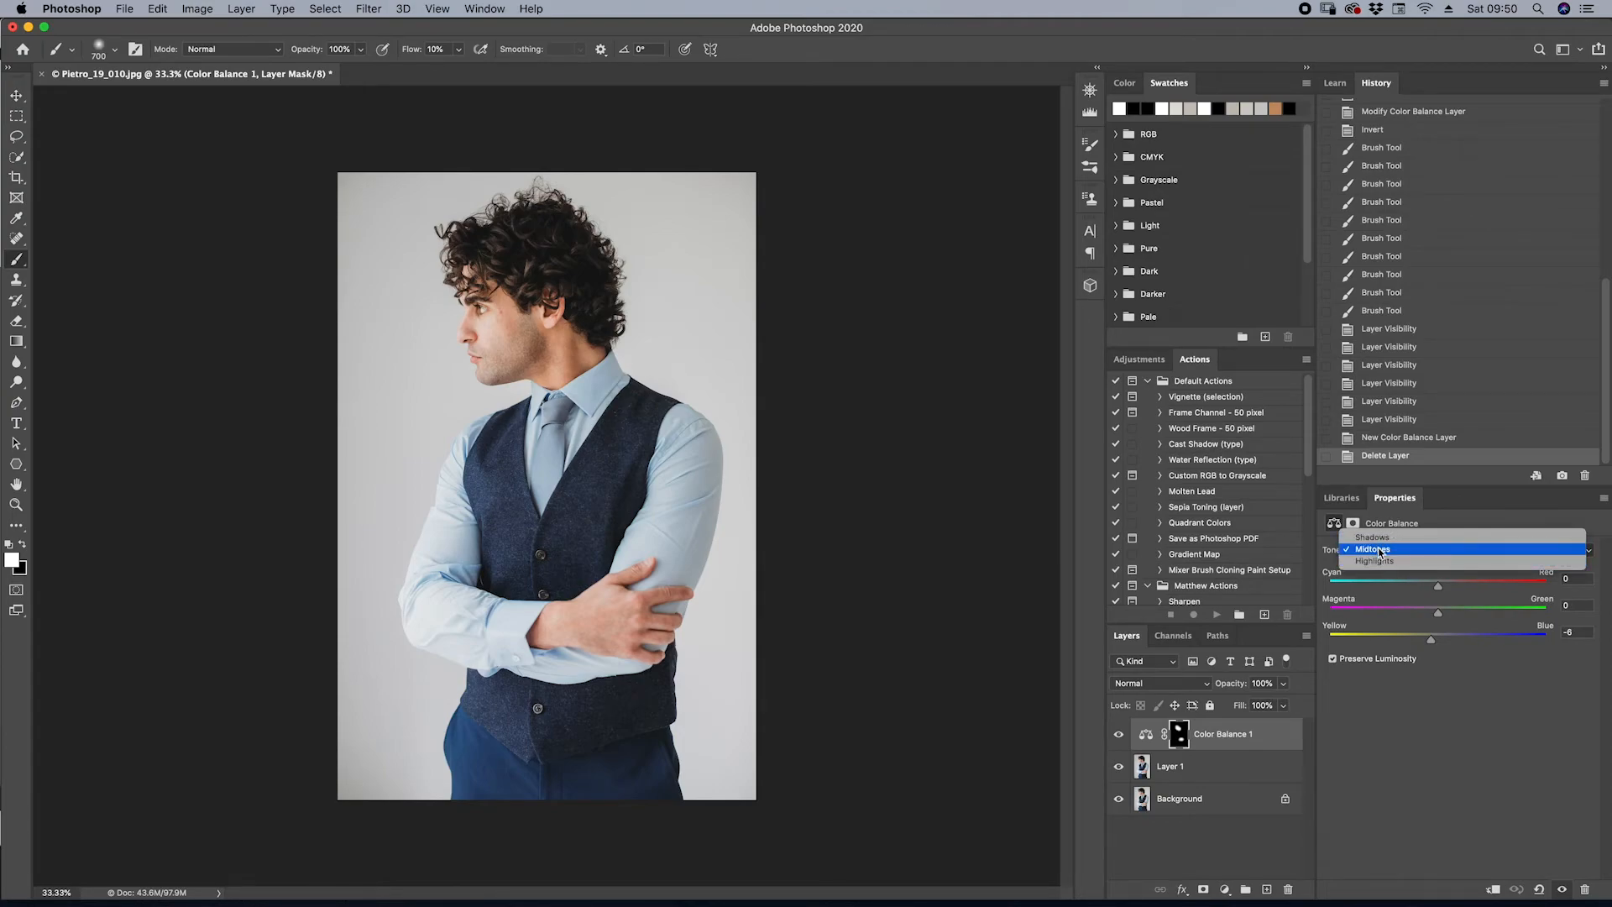
pyautogui.click(1380, 561)
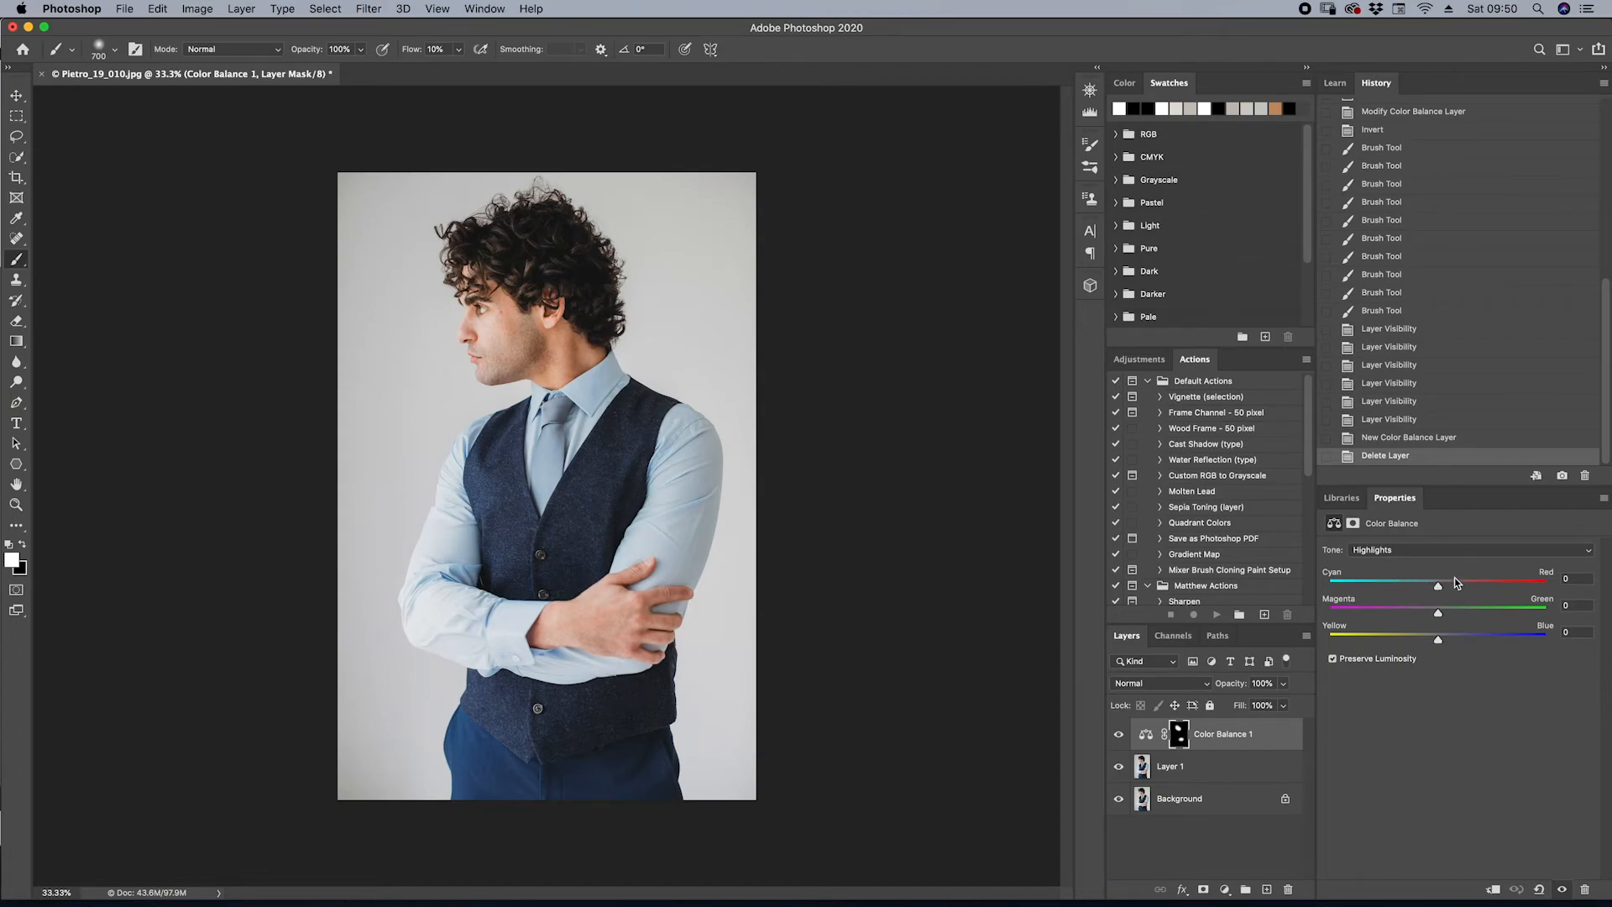
pyautogui.click(1368, 552)
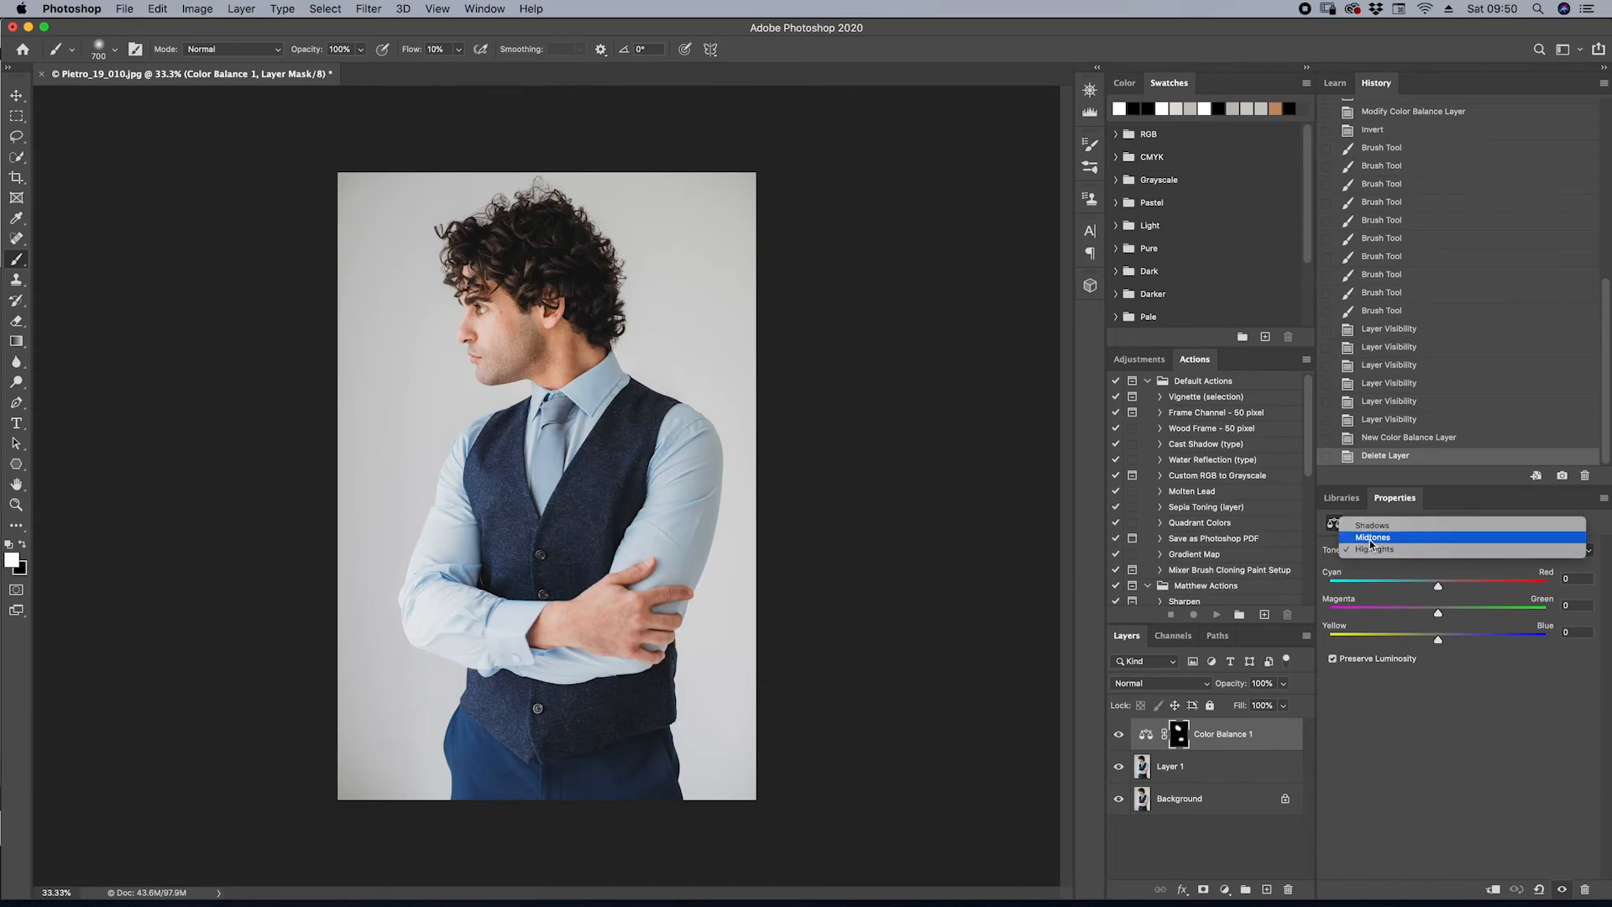
pyautogui.click(1375, 537)
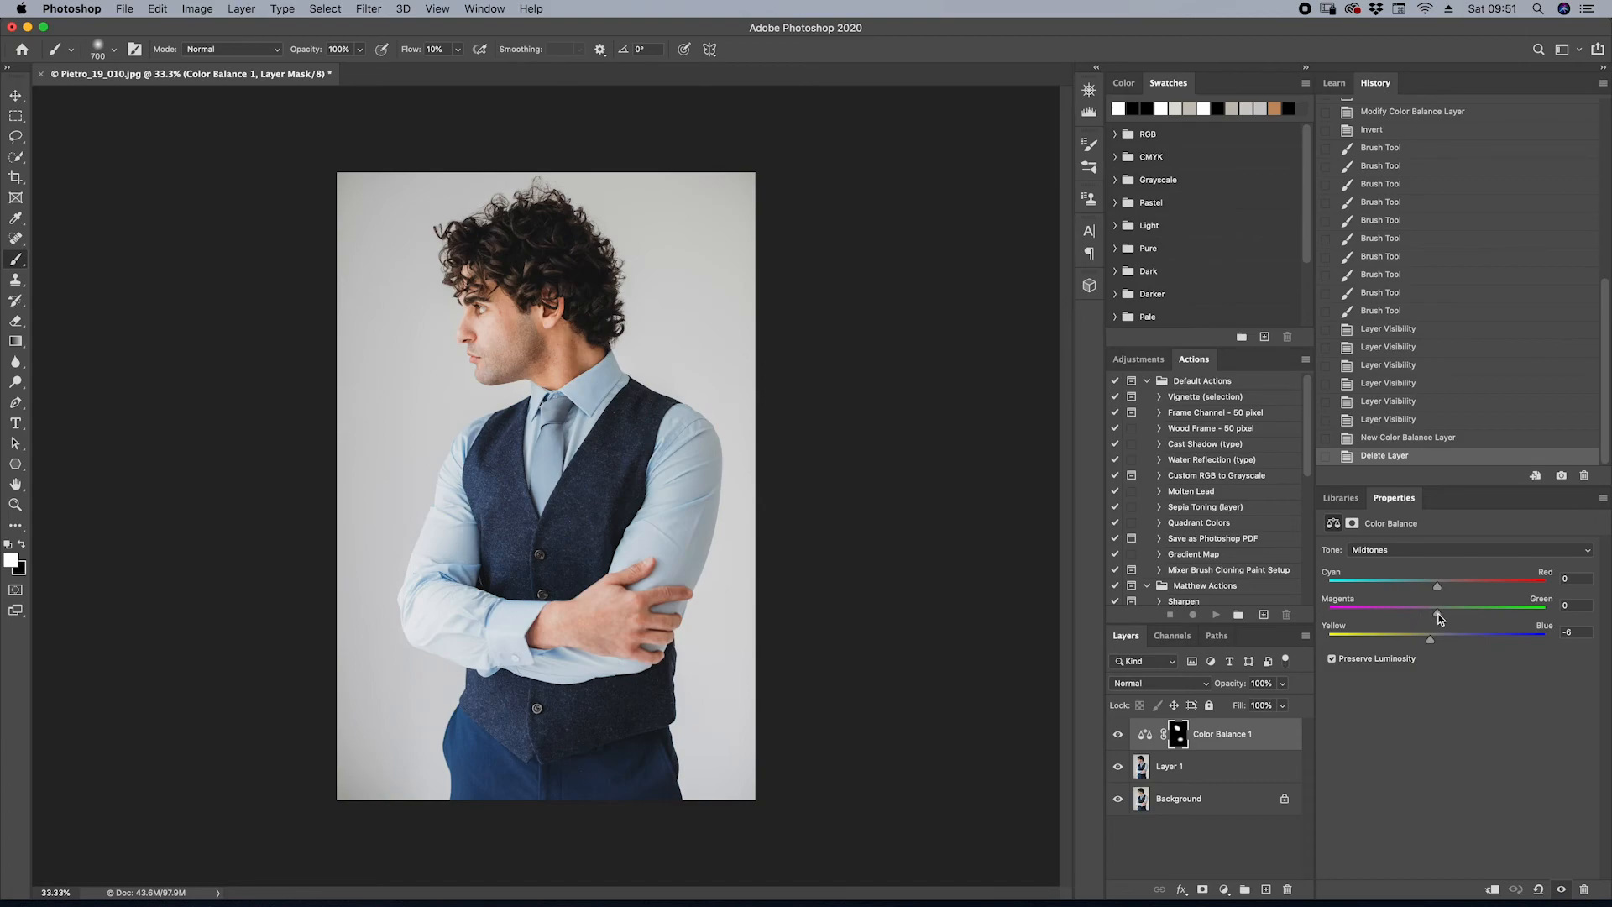
# Readjust the Color Balance 1 midtones to Cyan–Red 0, Magenta–Green 0 and Yellow–Blue -3
pyautogui.moveTo(1436, 618)
pyautogui.mouseDown()
pyautogui.moveTo(1421, 621)
pyautogui.moveTo(1439, 620)
pyautogui.moveTo(1430, 586)
pyautogui.moveTo(1428, 642)
pyautogui.mouseUp()
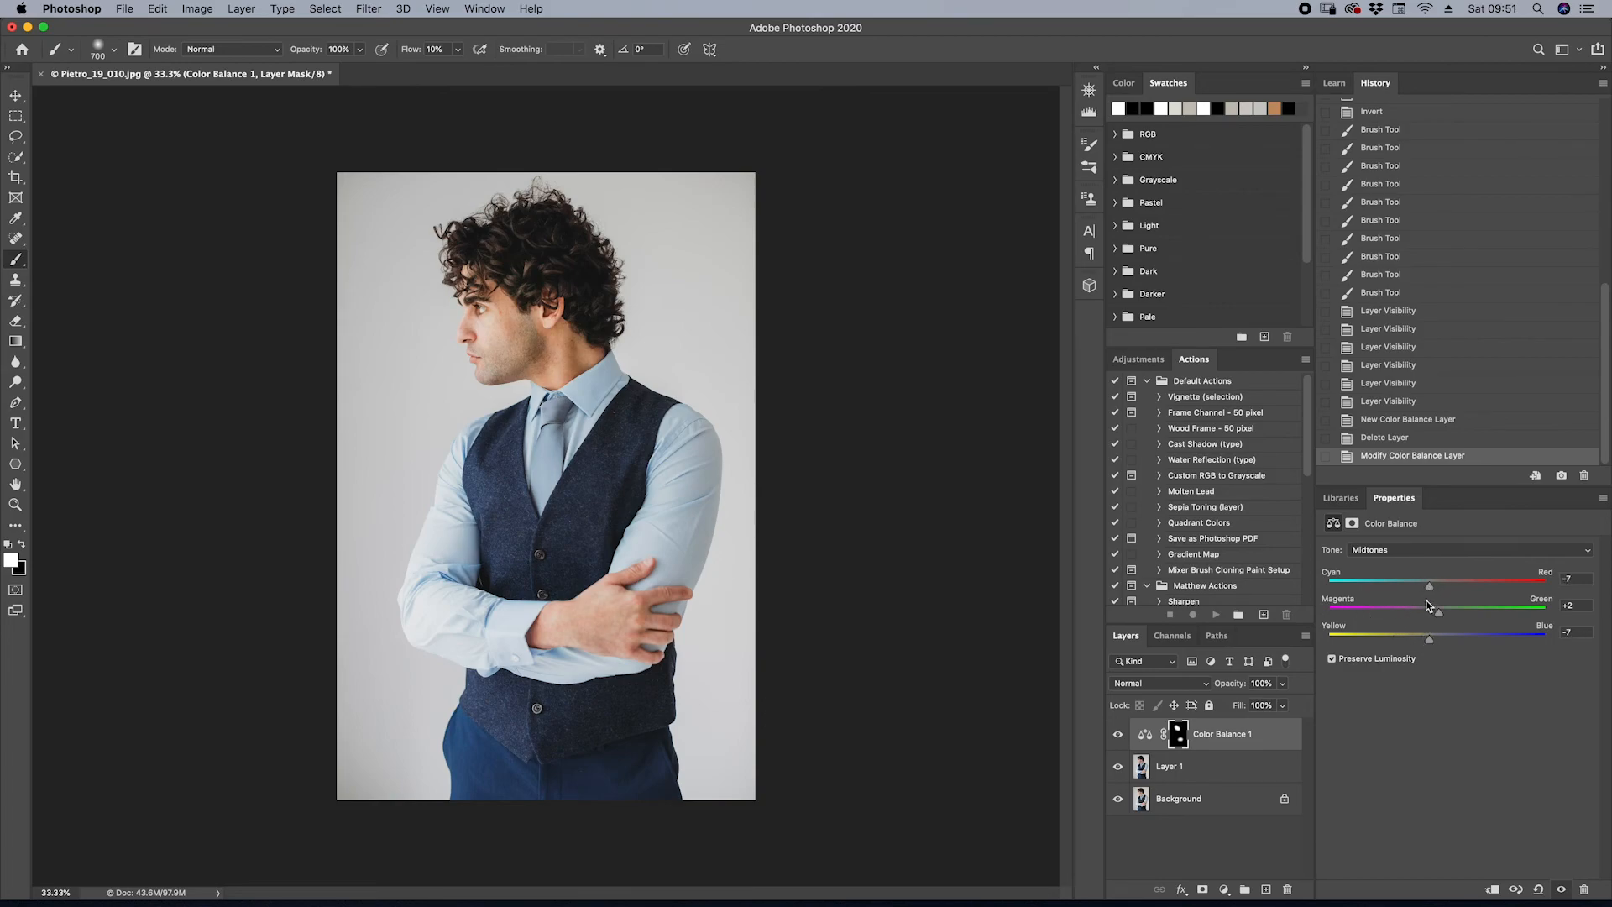
pyautogui.moveTo(1432, 586); pyautogui.dragTo(1435, 586)
pyautogui.moveTo(1440, 613); pyautogui.dragTo(1437, 612)
pyautogui.moveTo(1425, 641); pyautogui.dragTo(1431, 640)
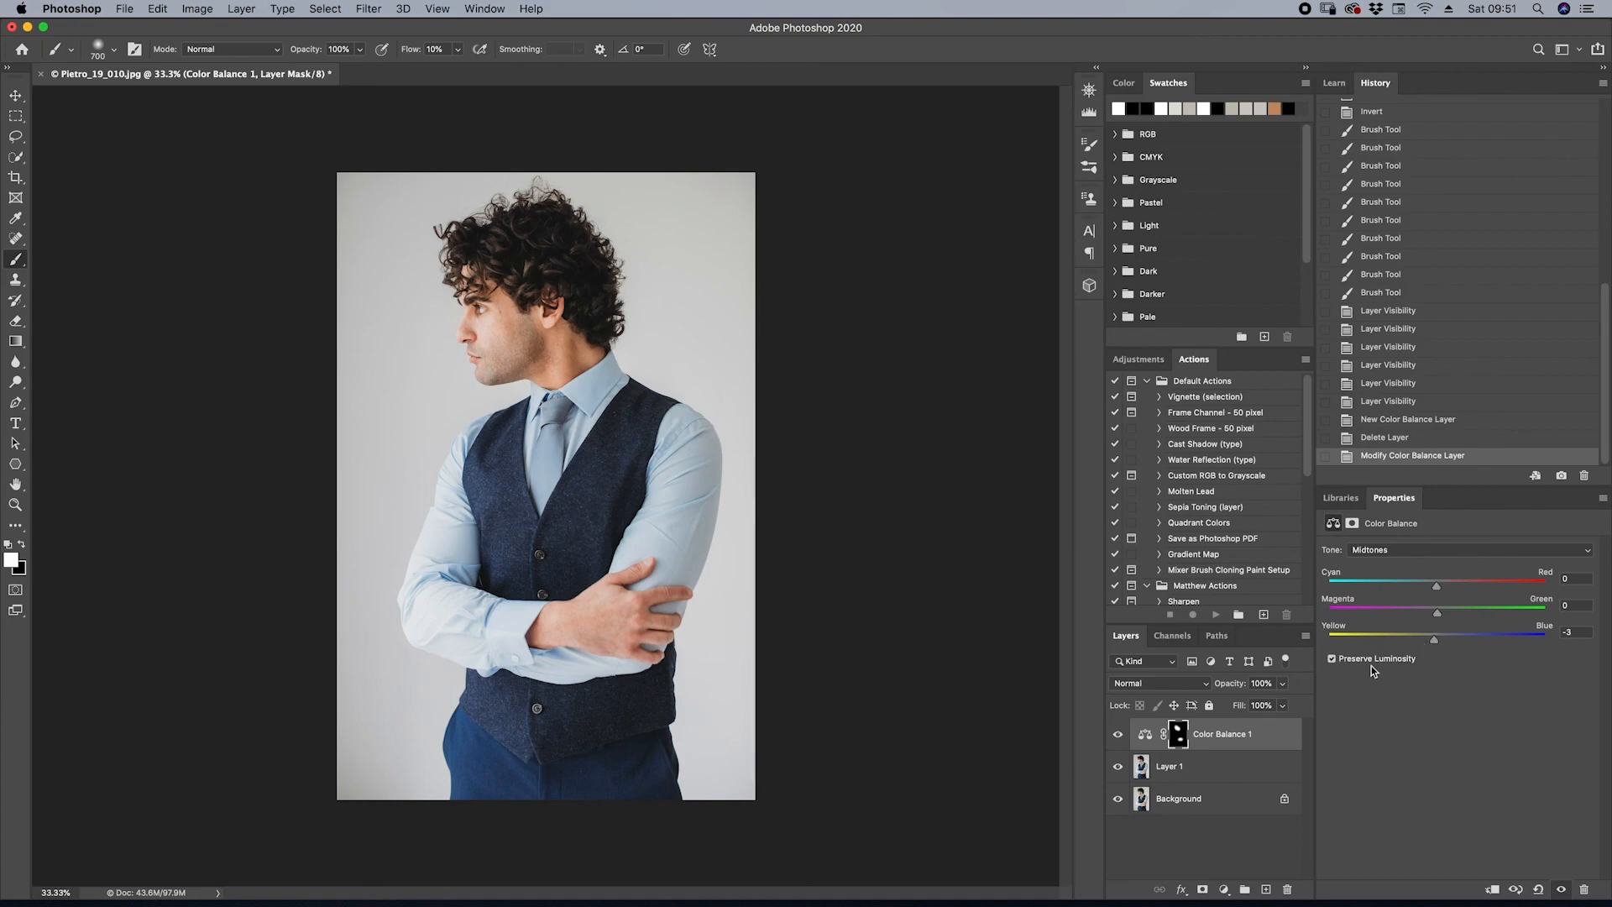